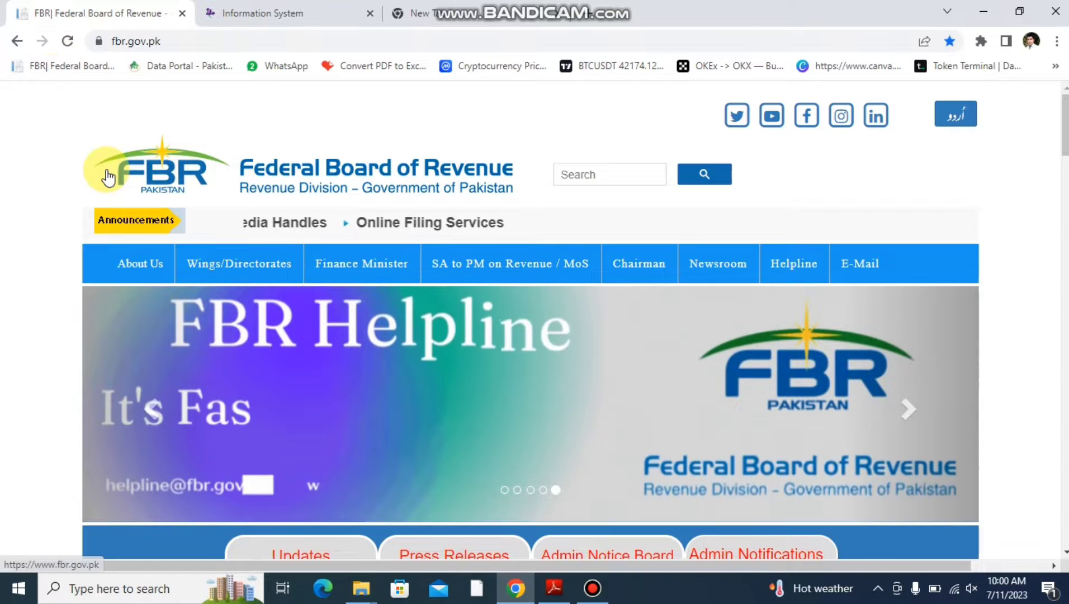
- Locate the income tax entry among the FBR website's online services, and switch to the already signed-in Iris portal
scroll(106, 169, "down", 3)
scroll(108, 177, "down", 3)
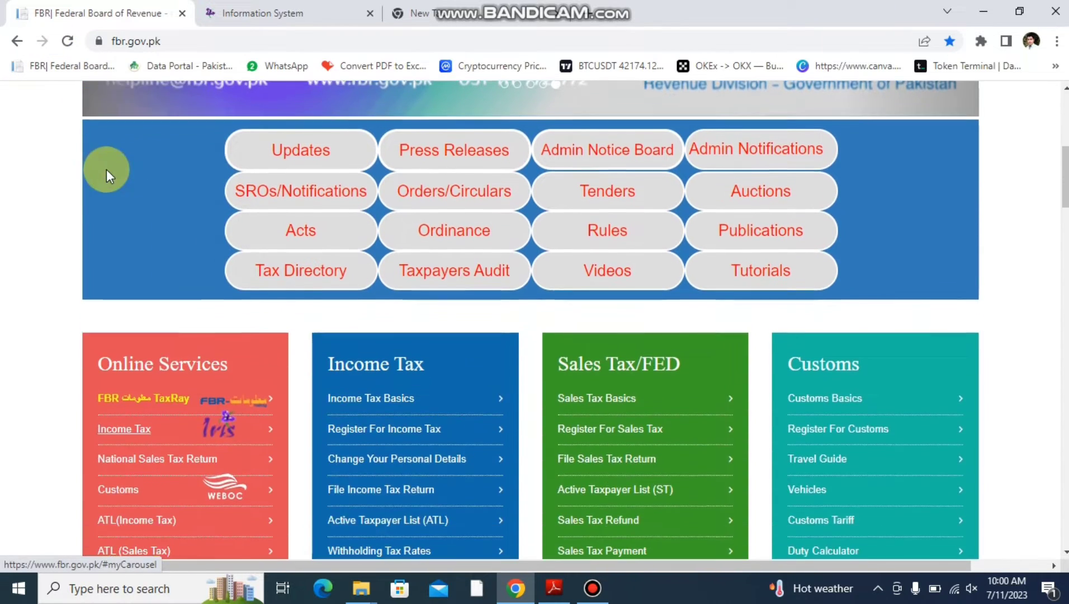
left_click(271, 12)
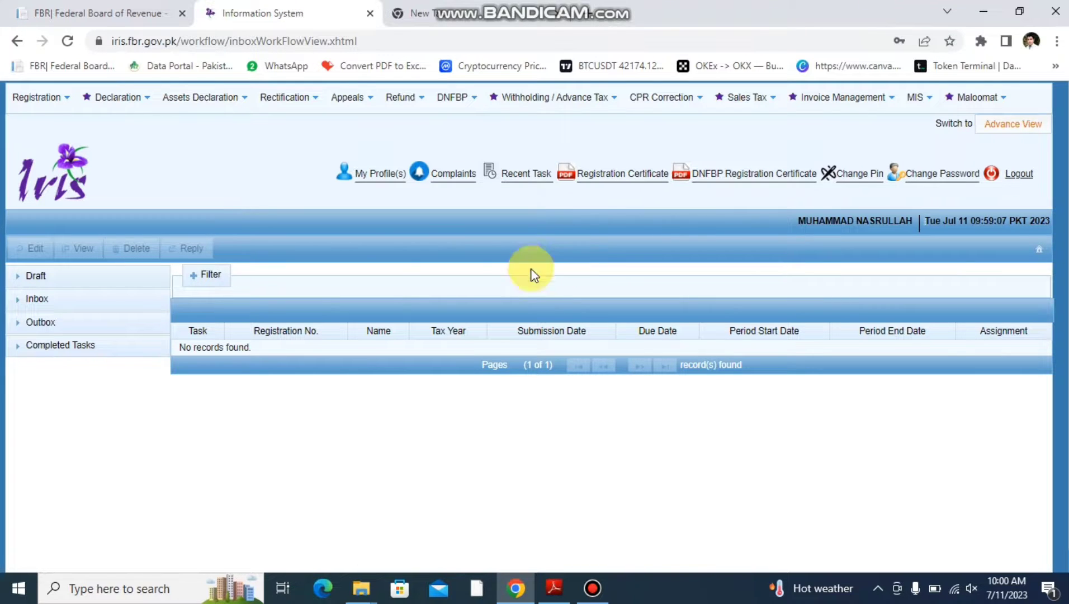
left_click(109, 106)
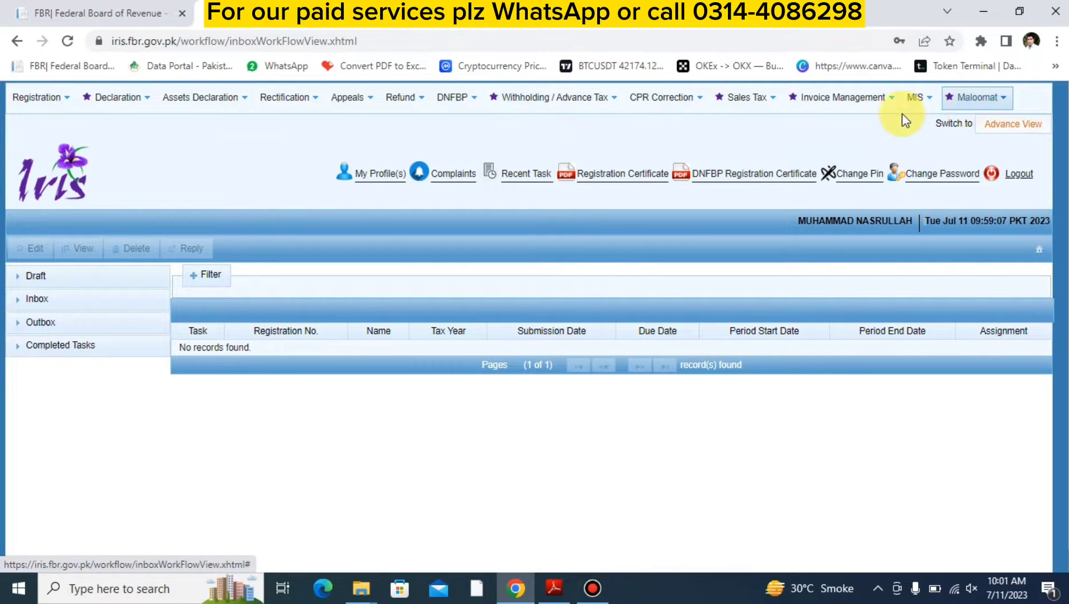
- Review the withholding transactions and their tax amounts in the Maloomat record of assets and expenses from third-party sources, and close it
left_click(965, 107)
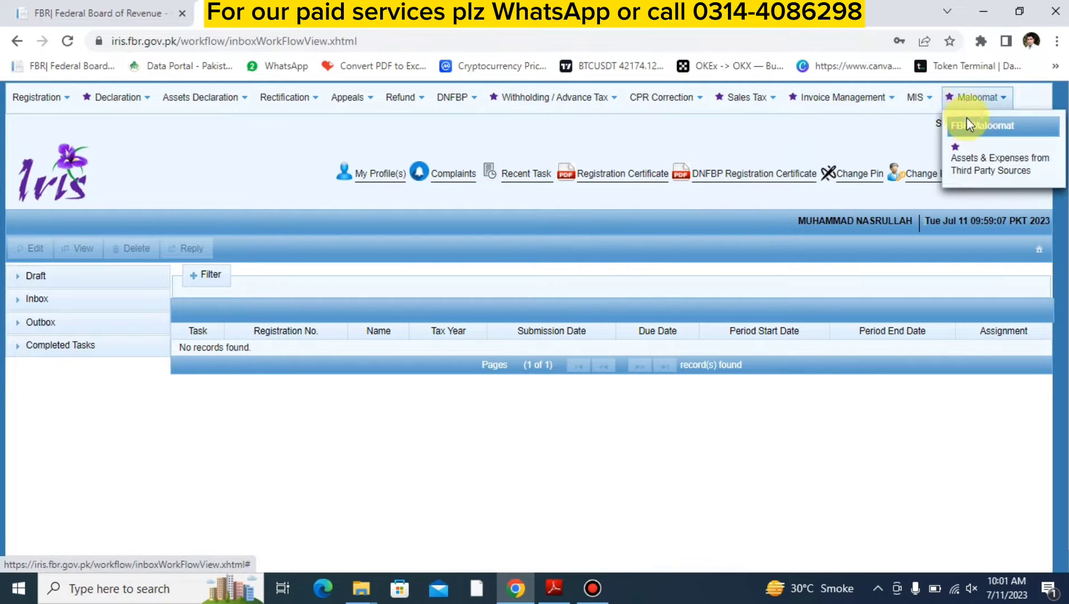
left_click(993, 168)
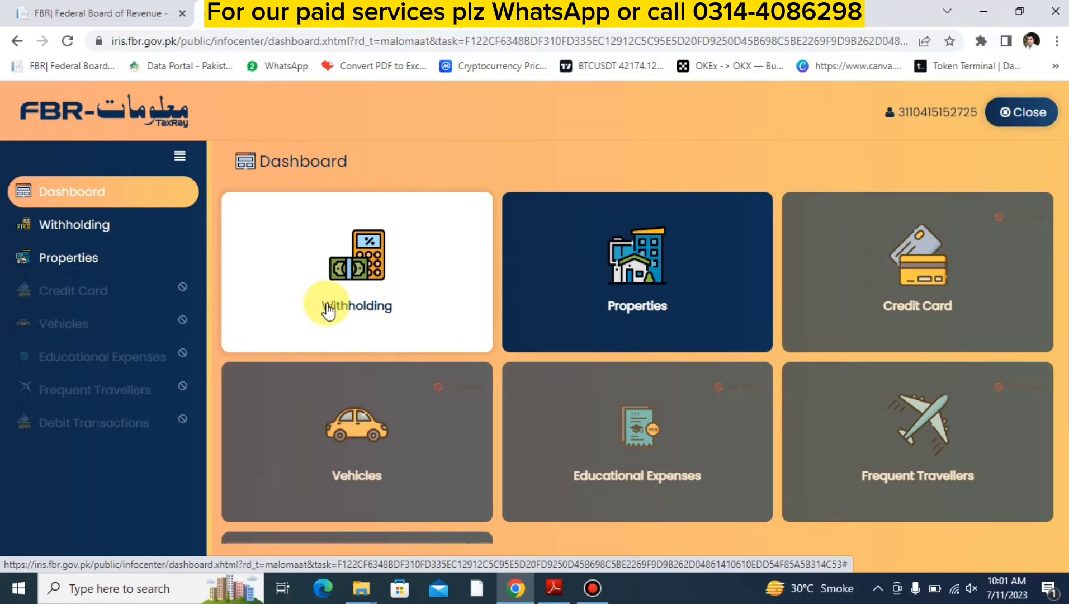
left_click(382, 274)
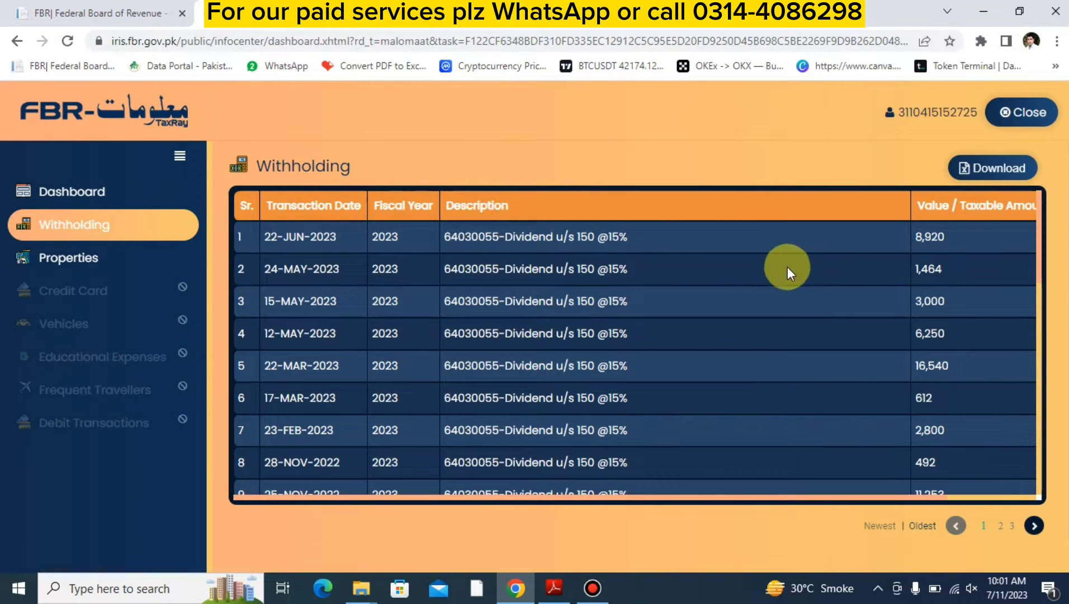
scroll(846, 274, "right", 3)
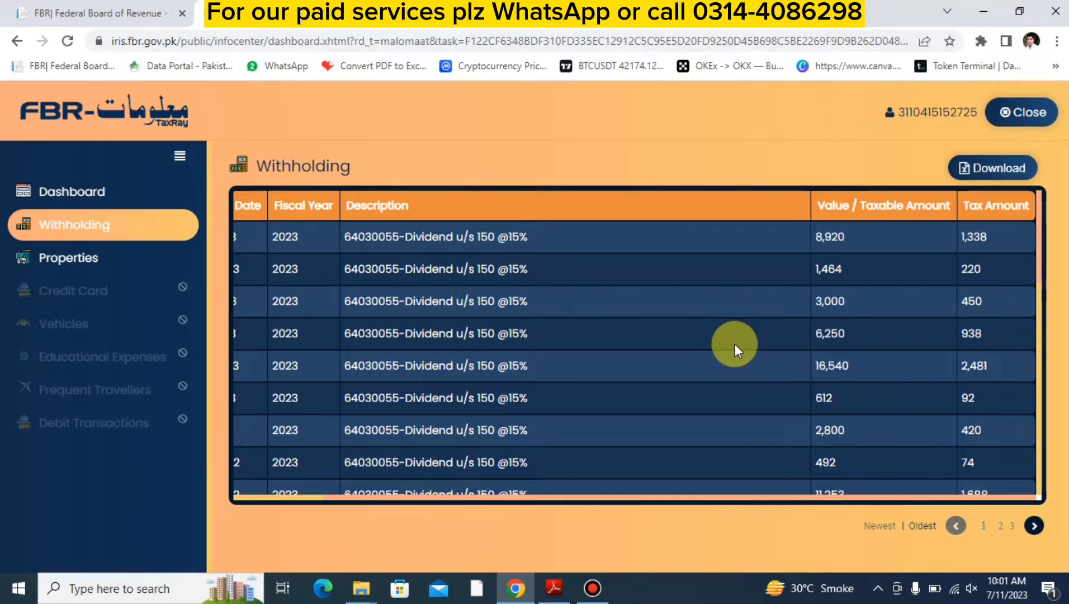
left_click(1027, 112)
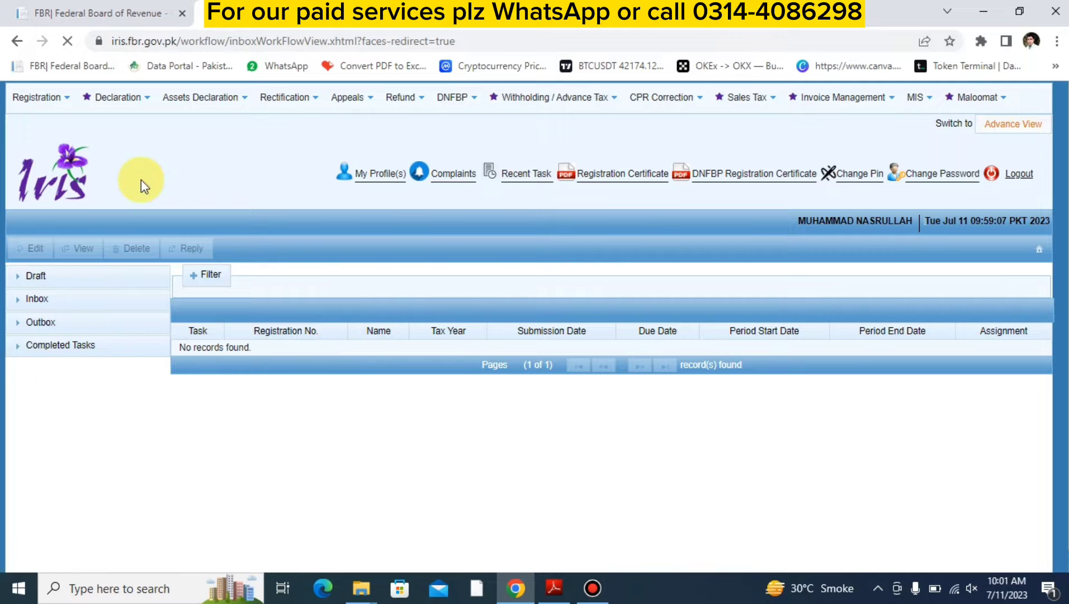
- Open the original return for a non-resident Pakistan-origin person having no Pakistan-source income, and select tax period 2023
left_click(102, 107)
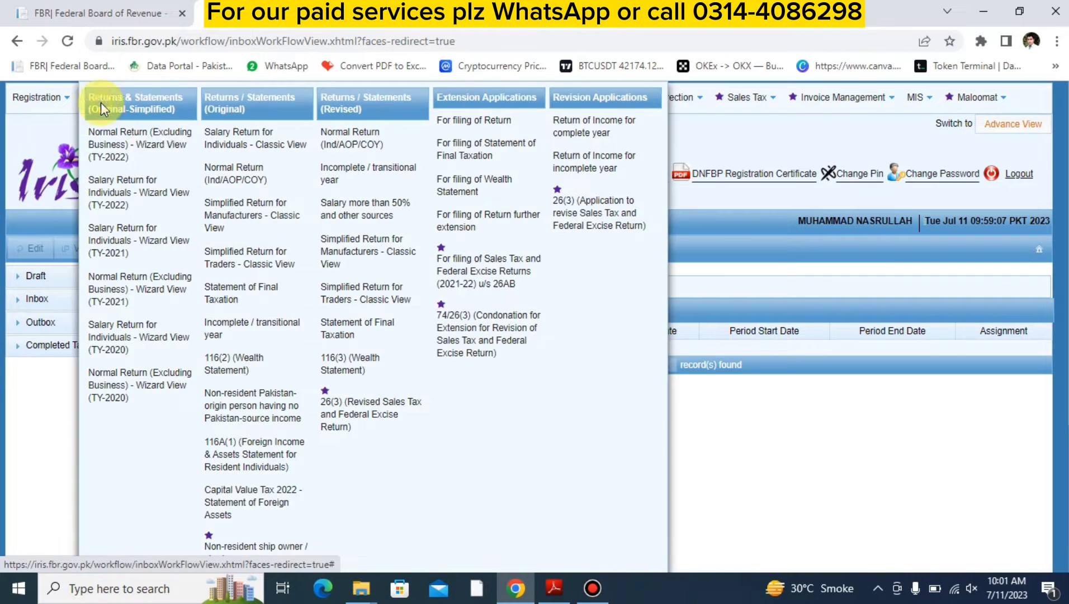
left_click(243, 402)
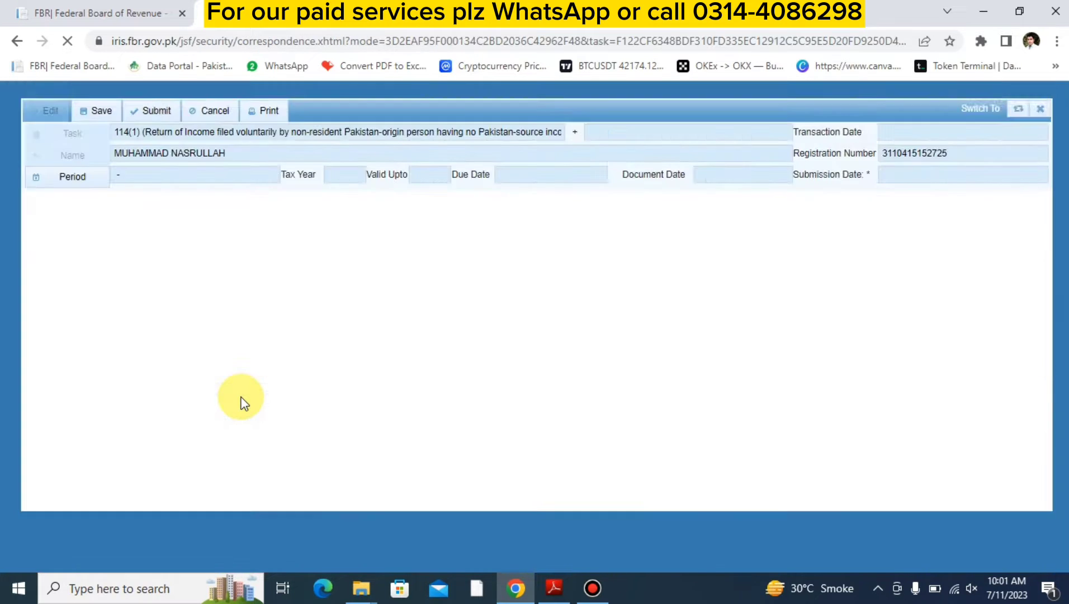
left_click(56, 179)
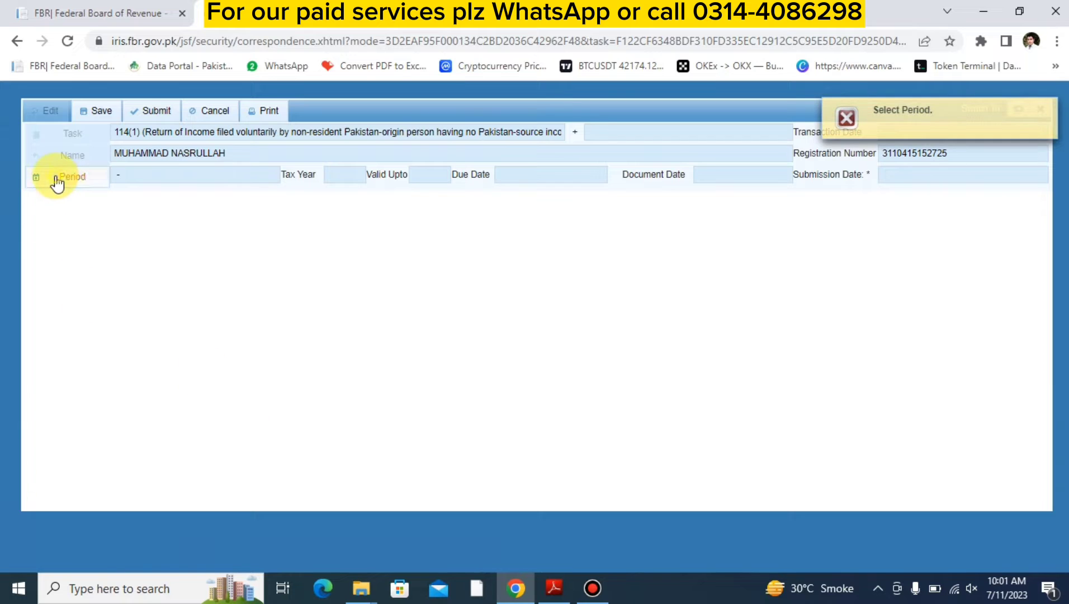
type("20")
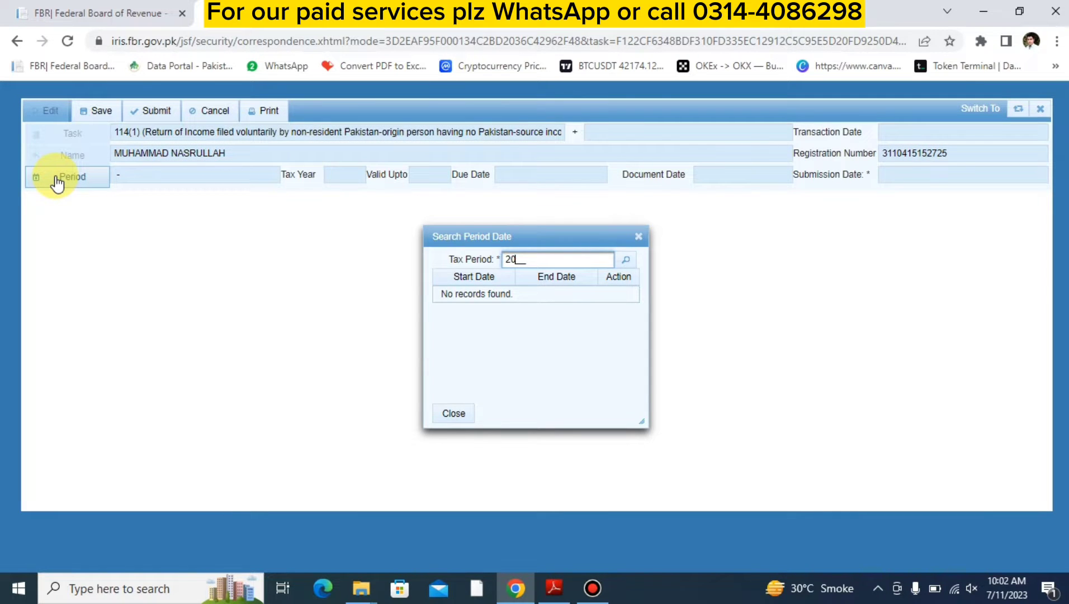
type("23")
key("Return")
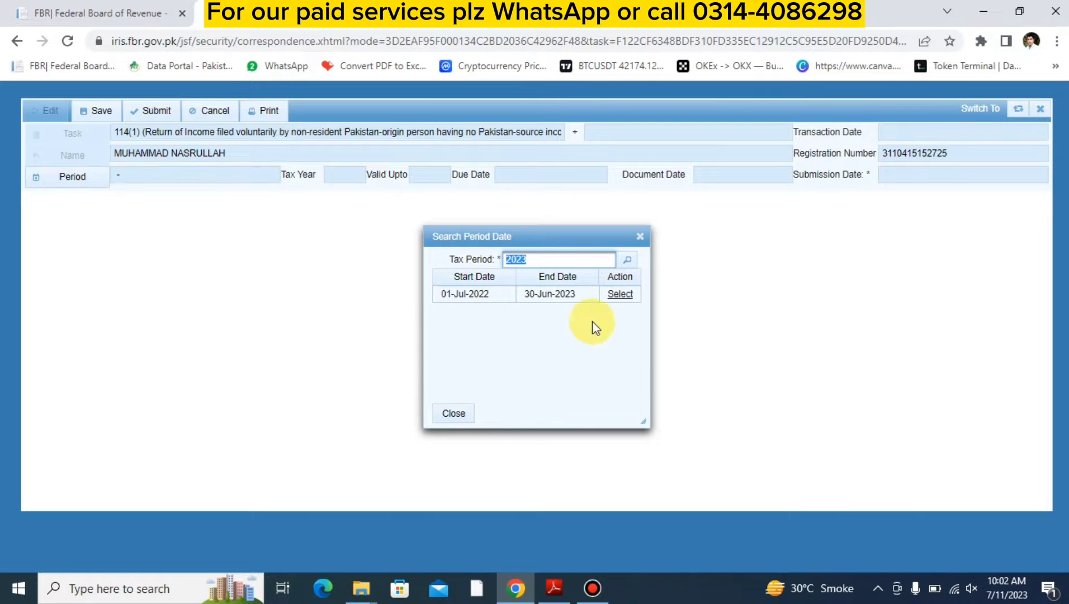
left_click(619, 295)
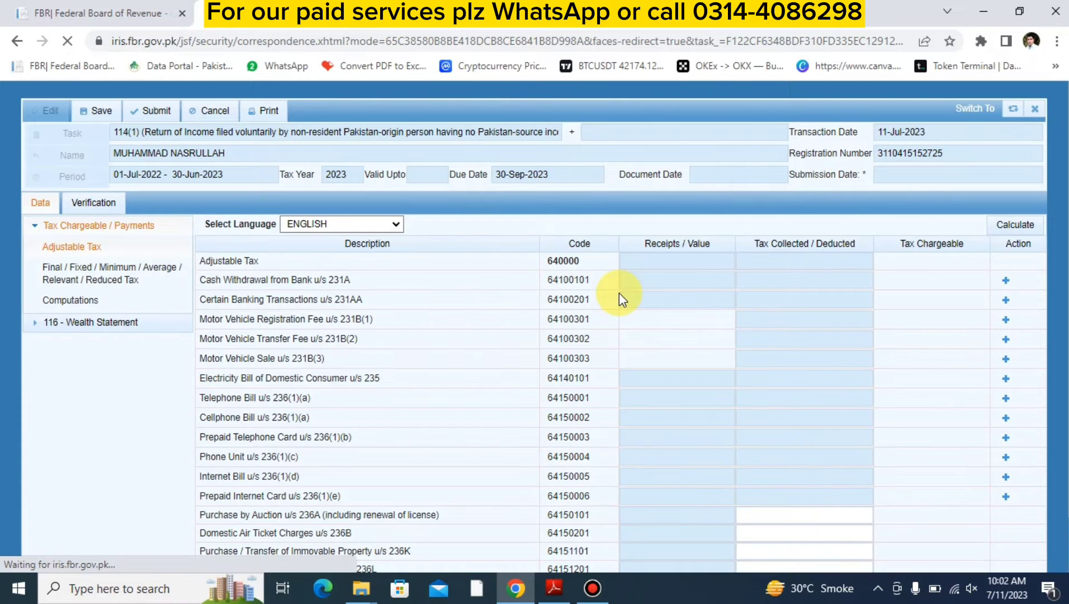
- Enter 100,000 as tax collected on Purchase / Transfer of Immovable Property u/s 236K and recalculate the adjustable tax
scroll(472, 368, "down", 1)
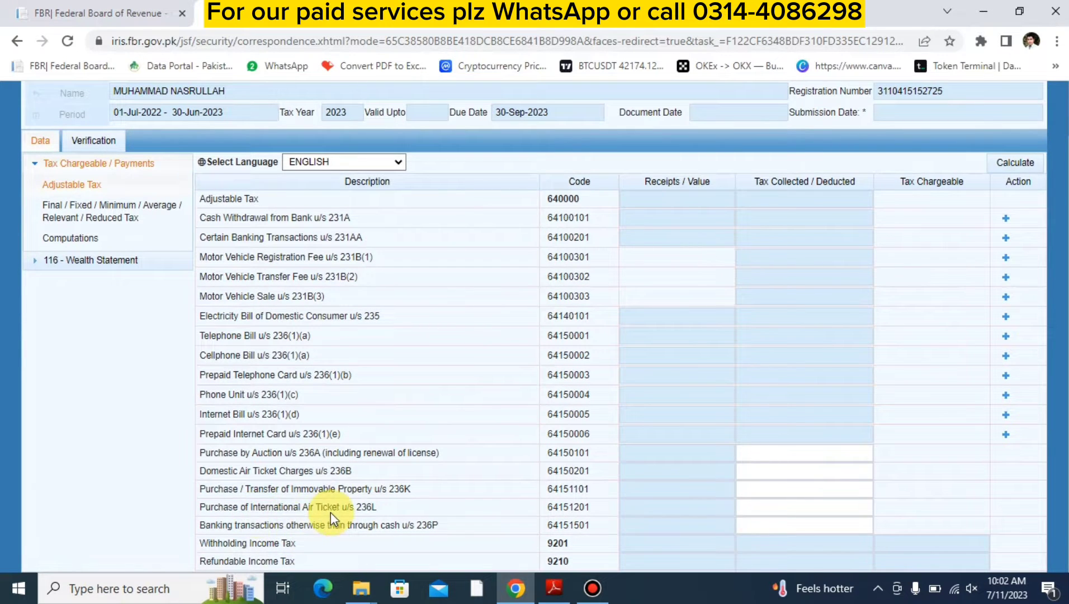
left_click(757, 490)
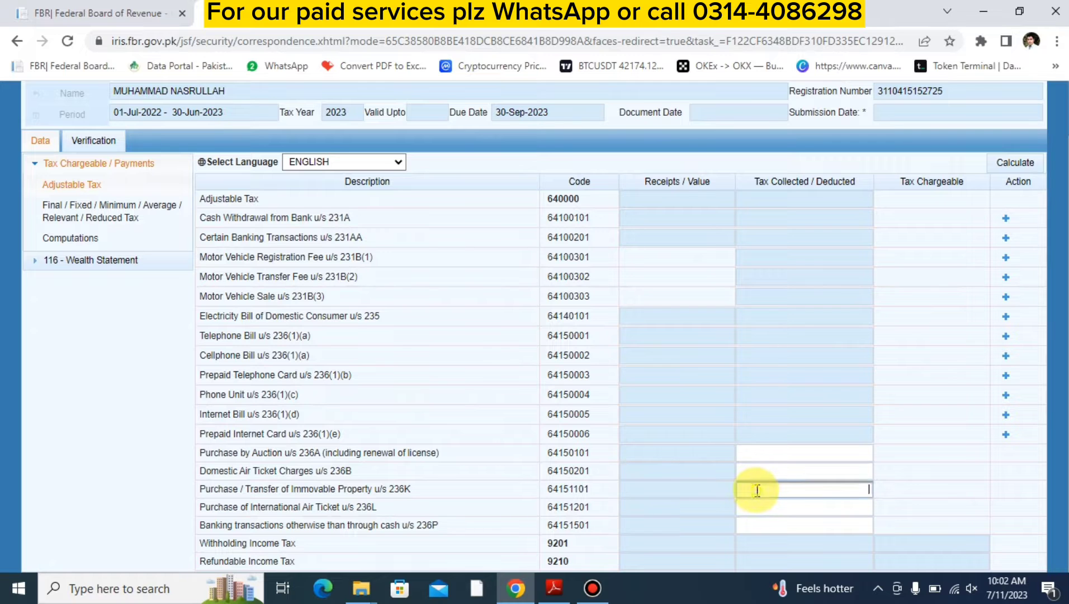
type("100,000")
key("Tab")
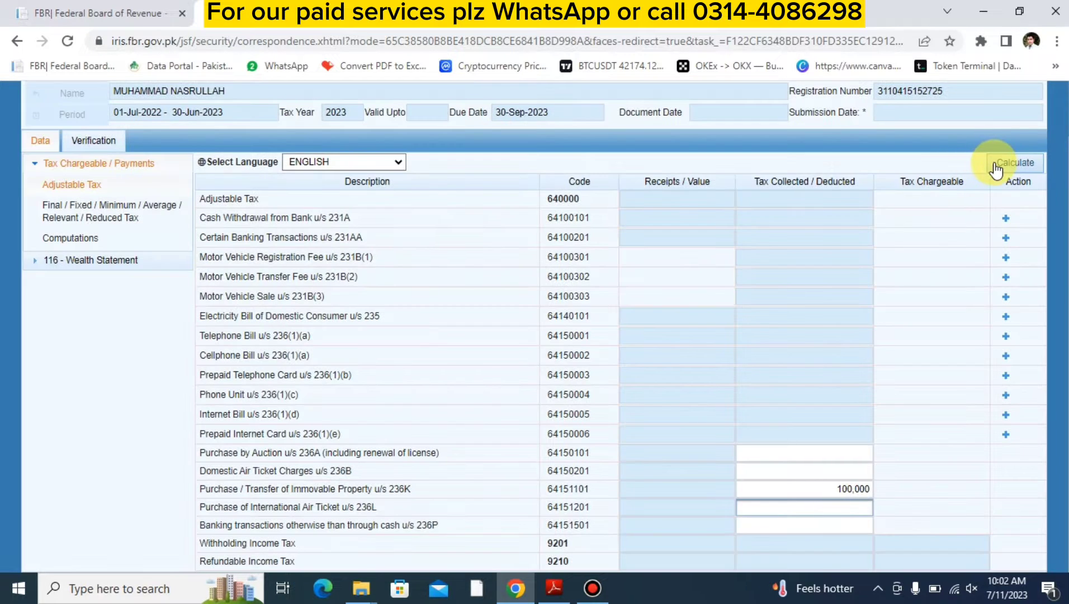
left_click(996, 165)
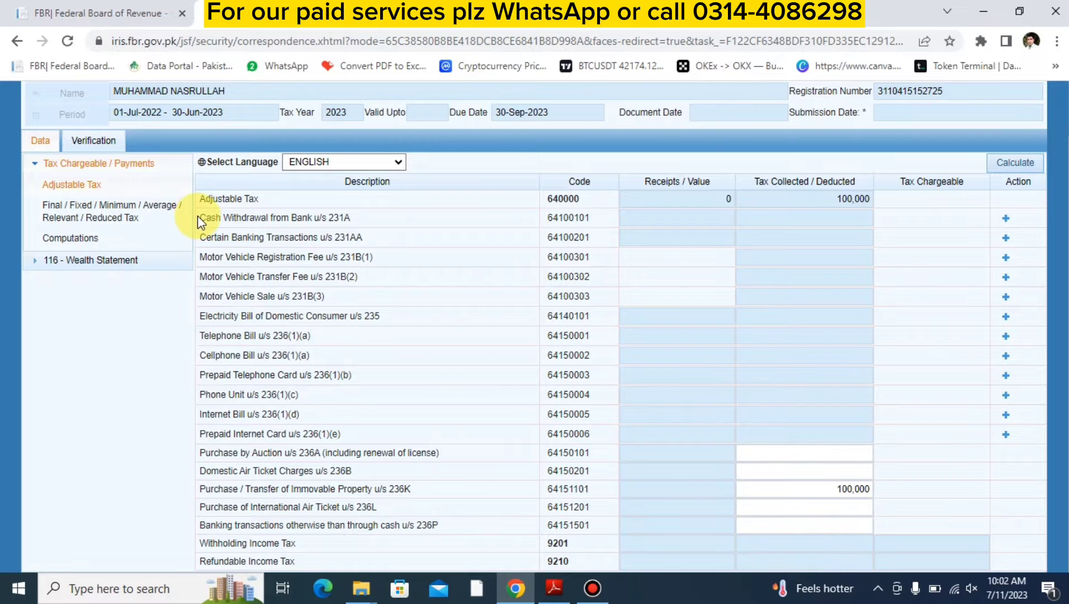
scroll(197, 216, "up", 2)
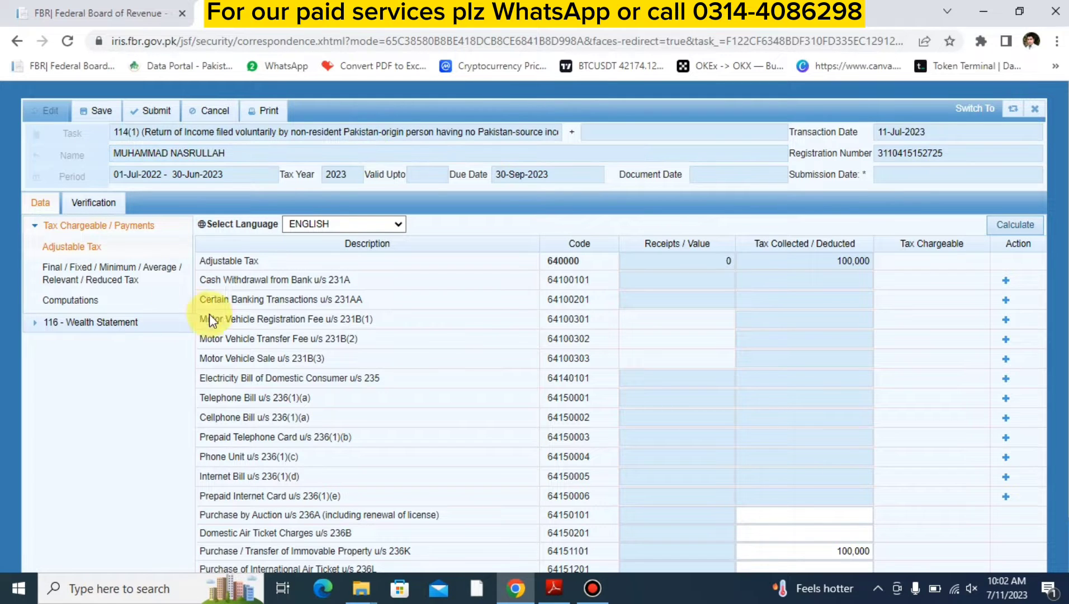
- Add a Prepaid Telephone Card u/s 236(1)(b) entry, filling in the utility reference number and "ufone" as contents
scroll(302, 424, "down", 1)
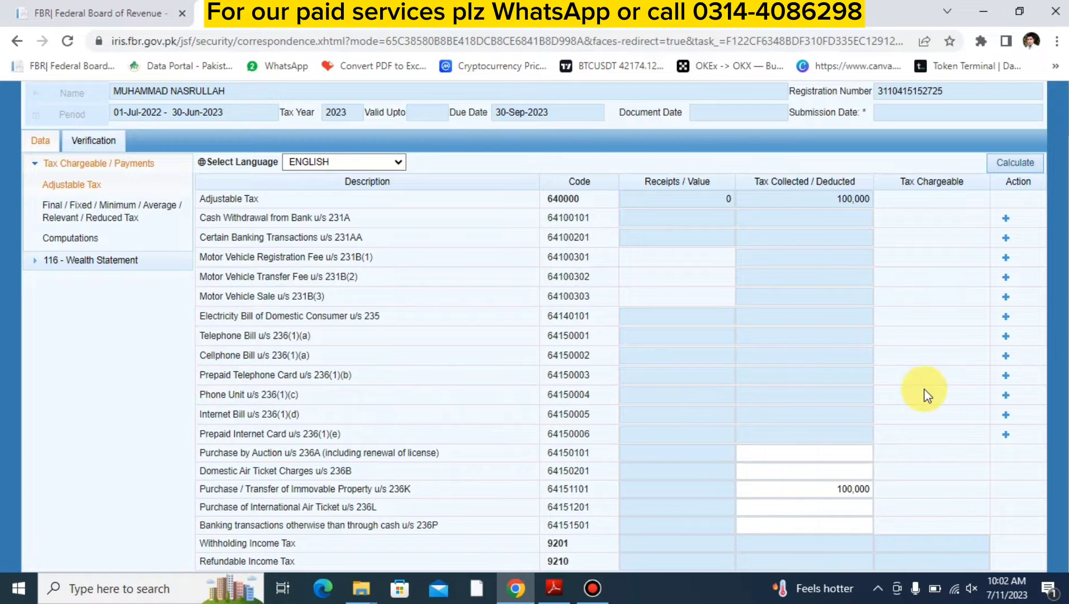
left_click(1005, 375)
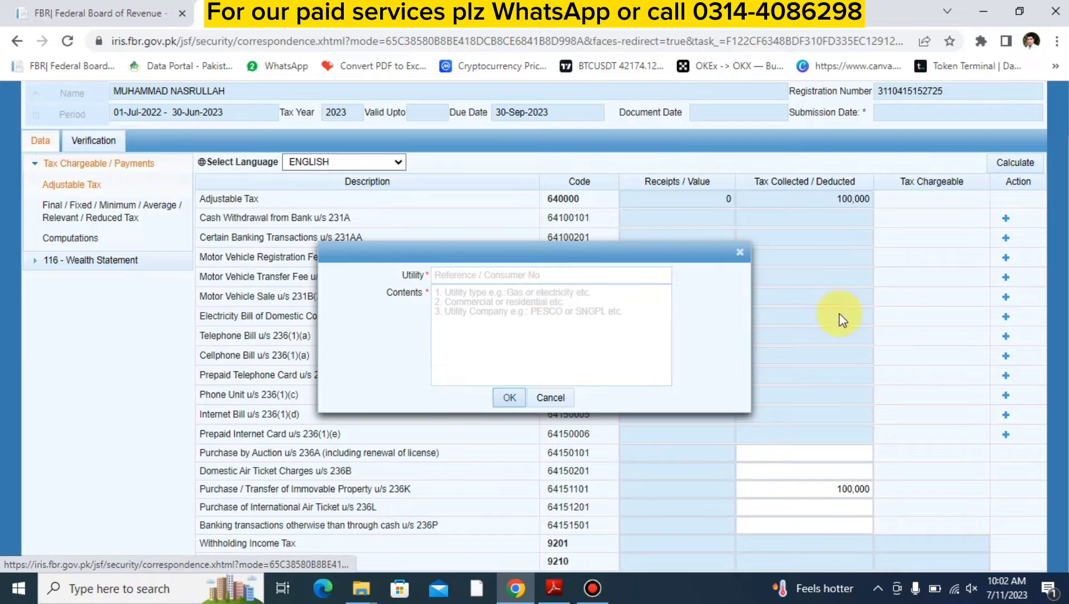
left_click(522, 272)
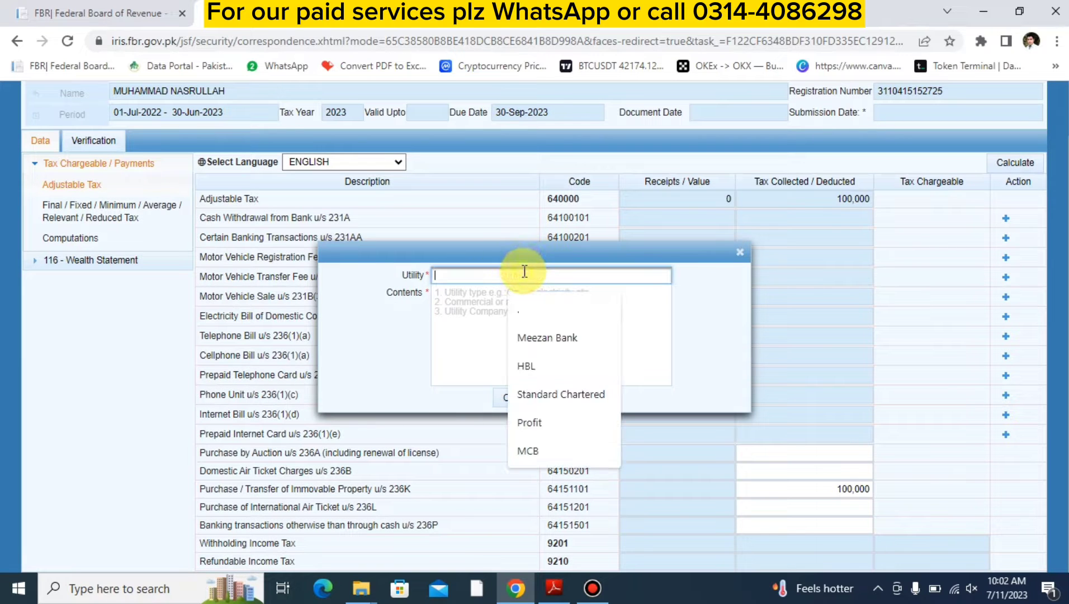
type("33333333333333")
key("Tab")
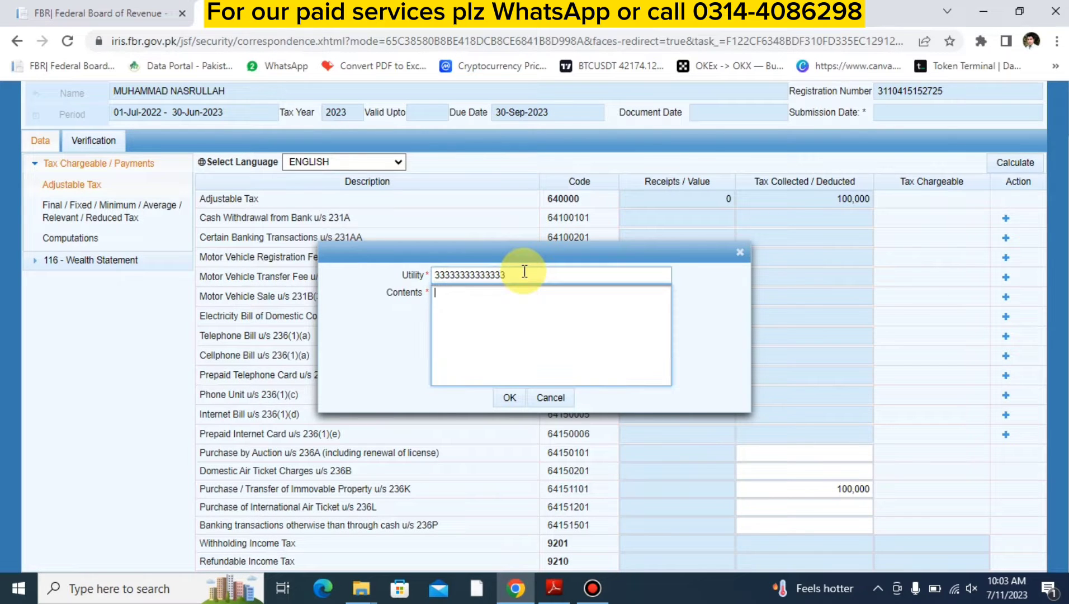
type("ufone")
left_click(496, 401)
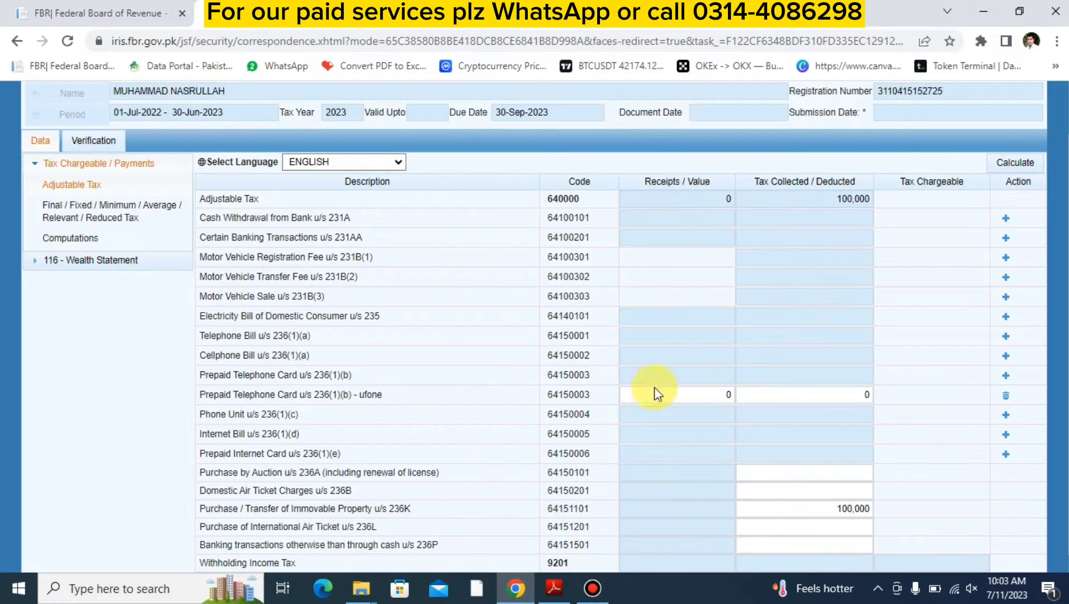
- Set the tax collected for the ufone prepaid card entry to 1,500 and recalculate the adjustable tax
left_click(821, 396)
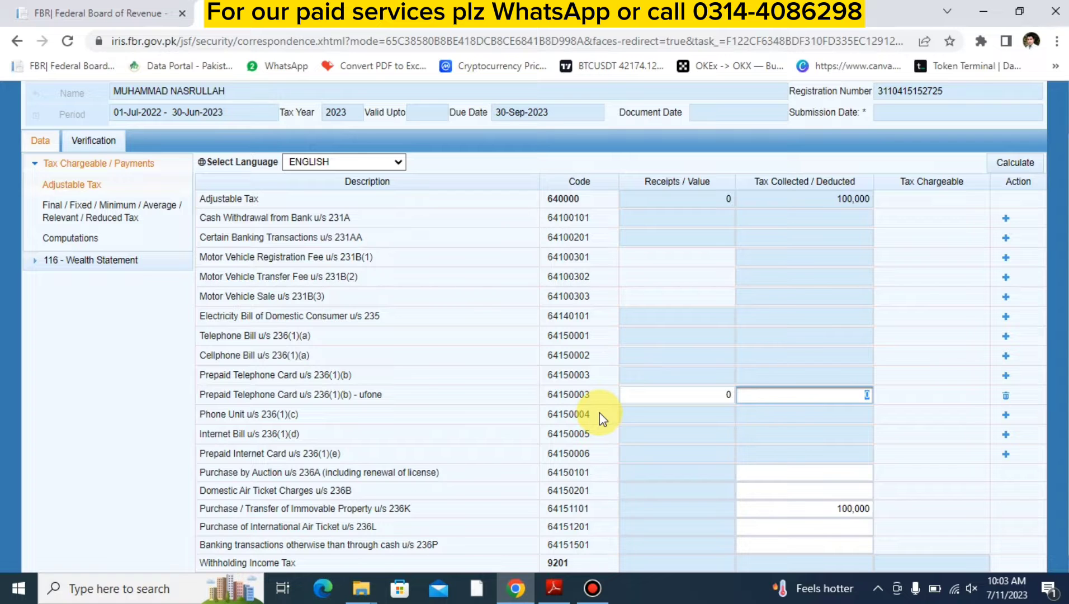
type("1500")
left_click(602, 418)
left_click(1010, 163)
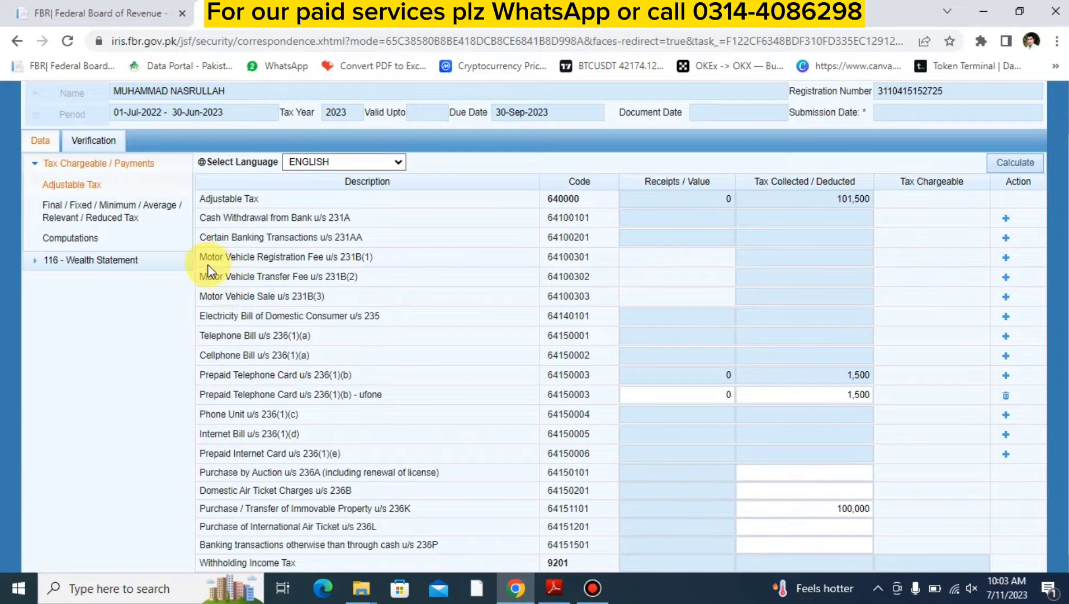
- Add a Motor Vehicle Registration Fee u/s 231B(1) entry with vehicle "car no" and contents "honda city"
left_click(1005, 257)
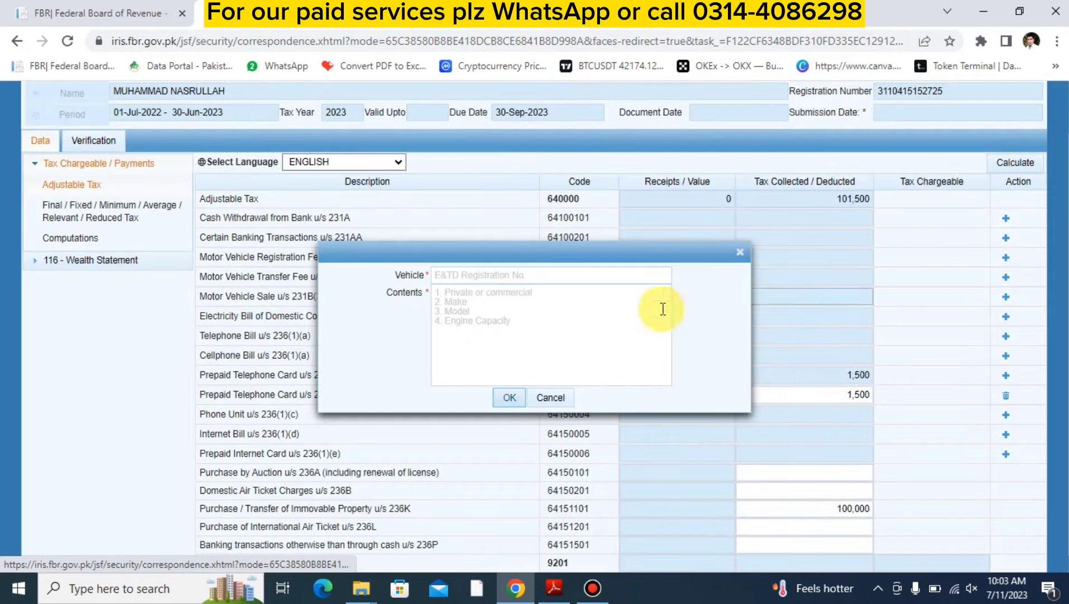
left_click(614, 276)
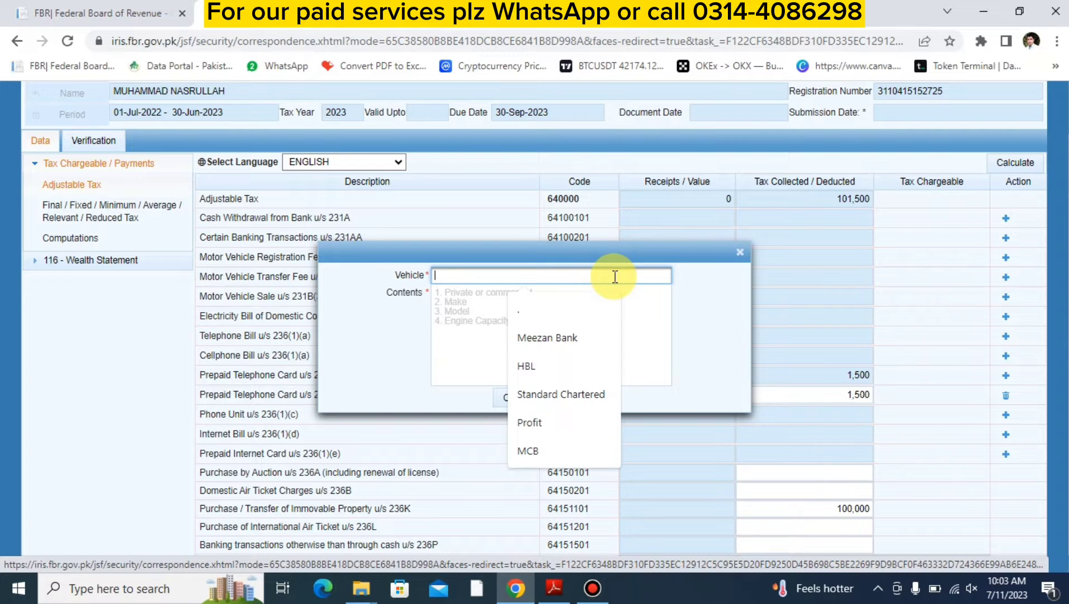
type("car no")
key("Tab")
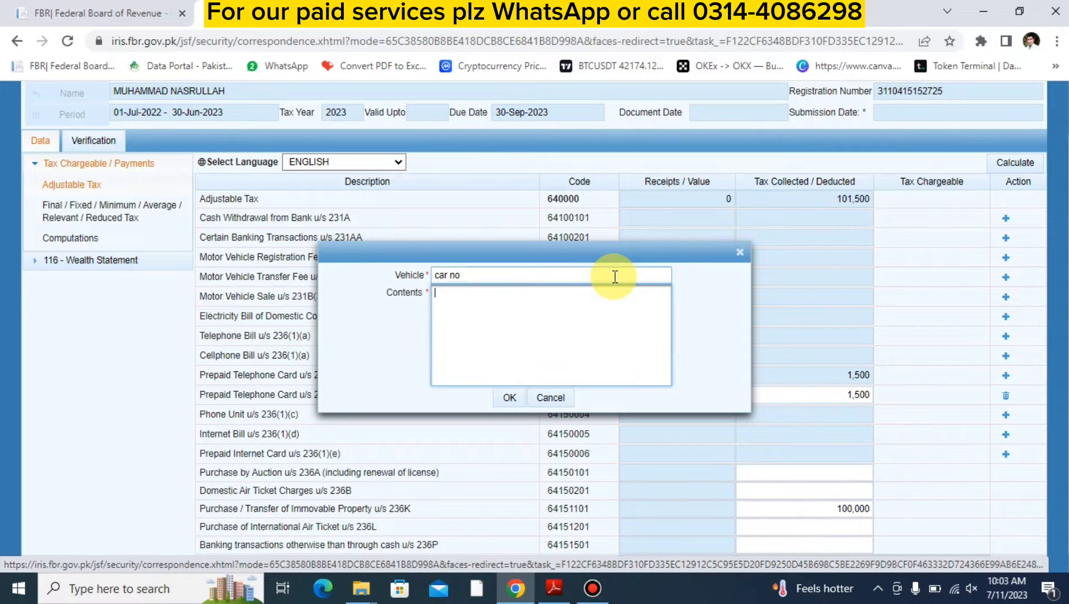
type("honda city")
left_click(515, 396)
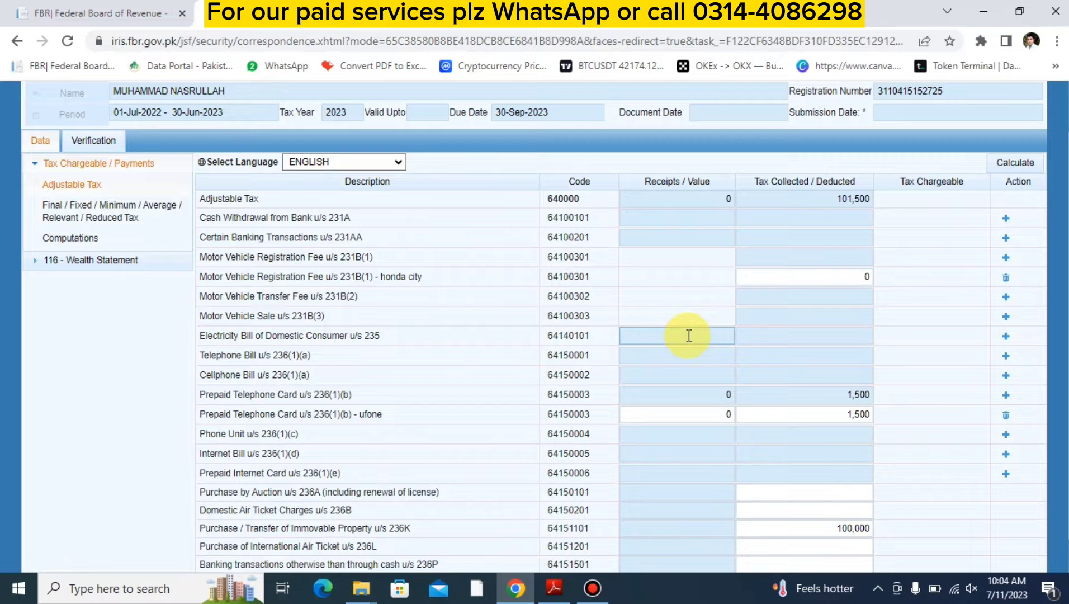
- Set the tax collected for the honda city registration fee entry to 15,000 and recalculate the adjustable tax
left_click(767, 276)
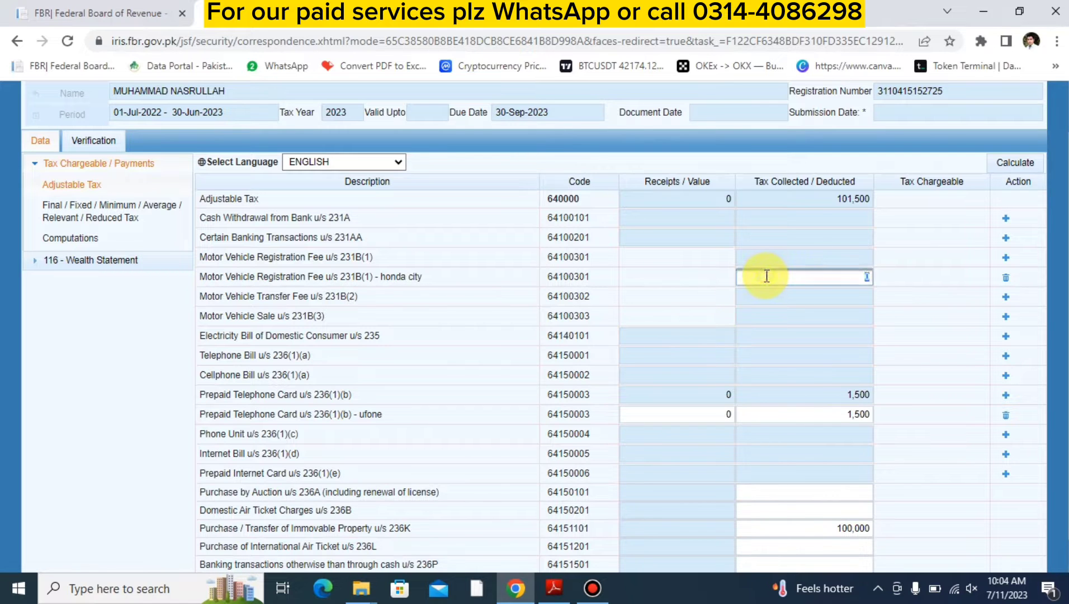
type("15000")
key("Tab")
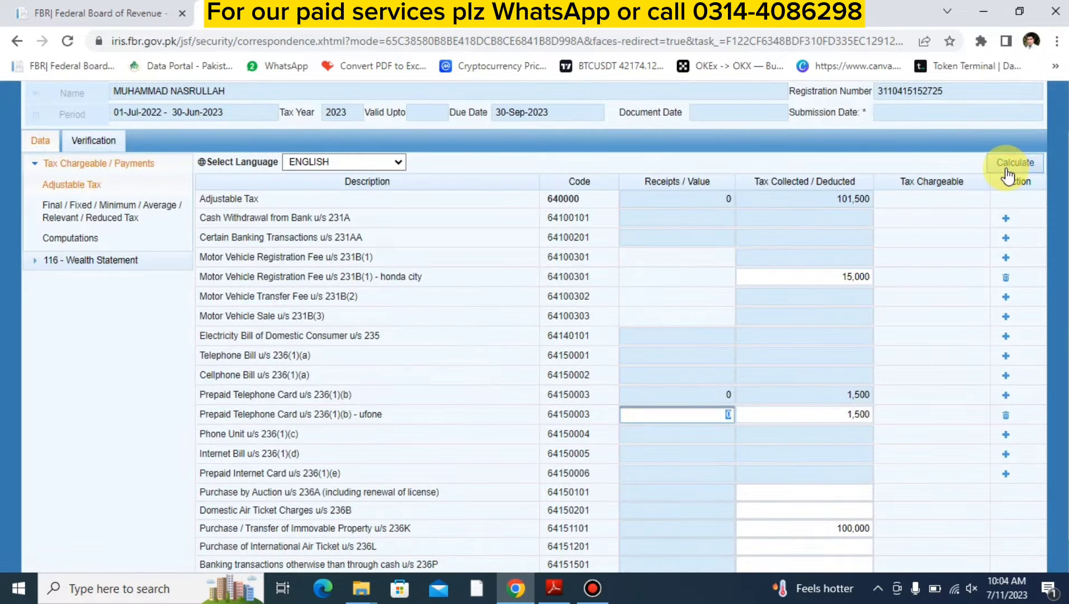
left_click(1005, 168)
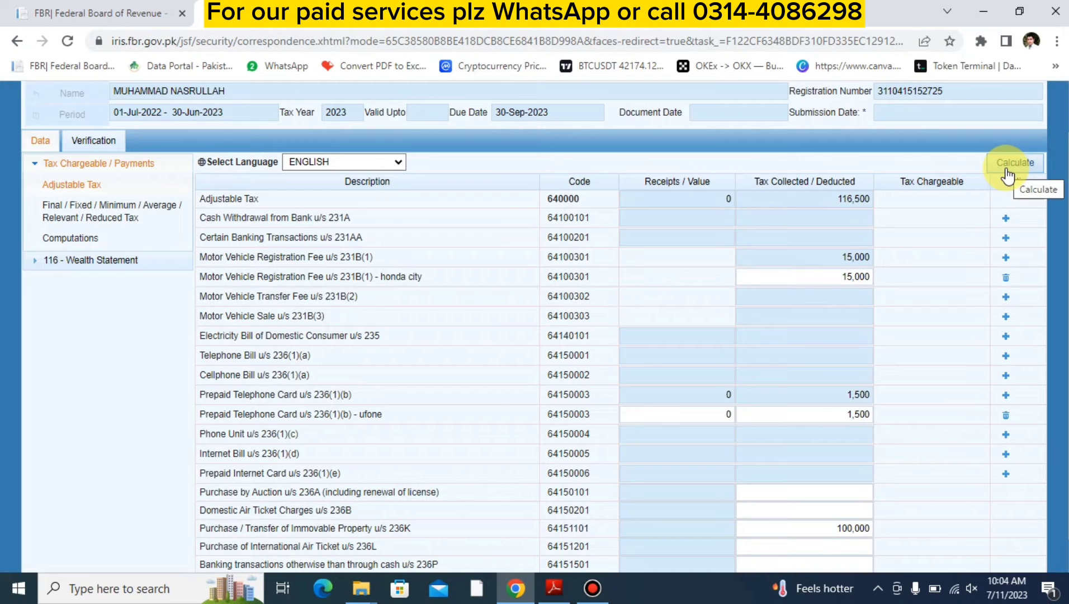
- In the wealth statement's personal expenses, set Other Personal / Household Expenses to 850,000 and recalculate
scroll(635, 516, "down", 1)
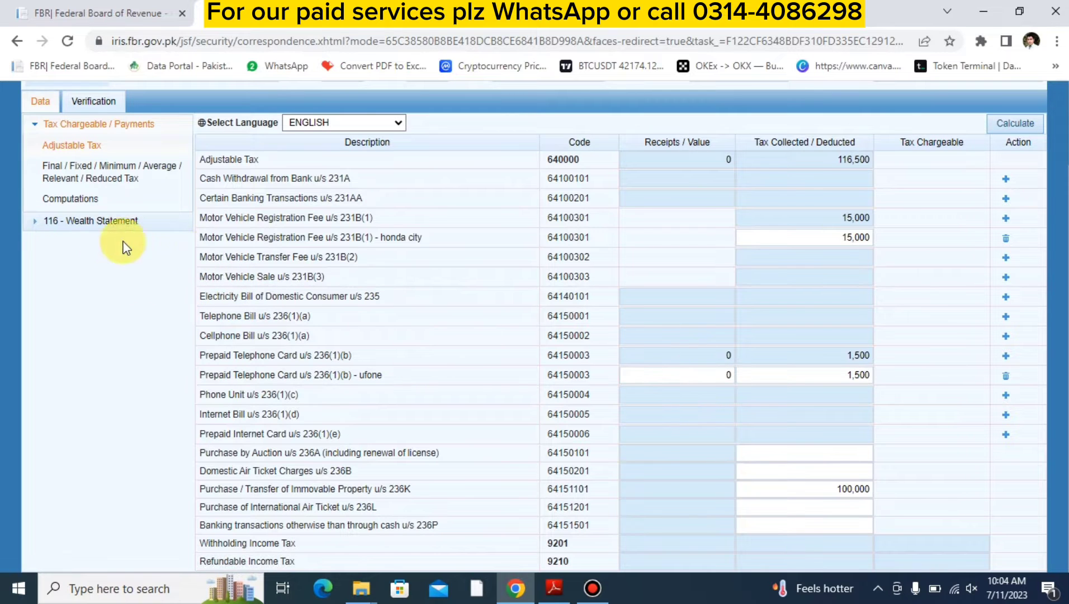
left_click(84, 225)
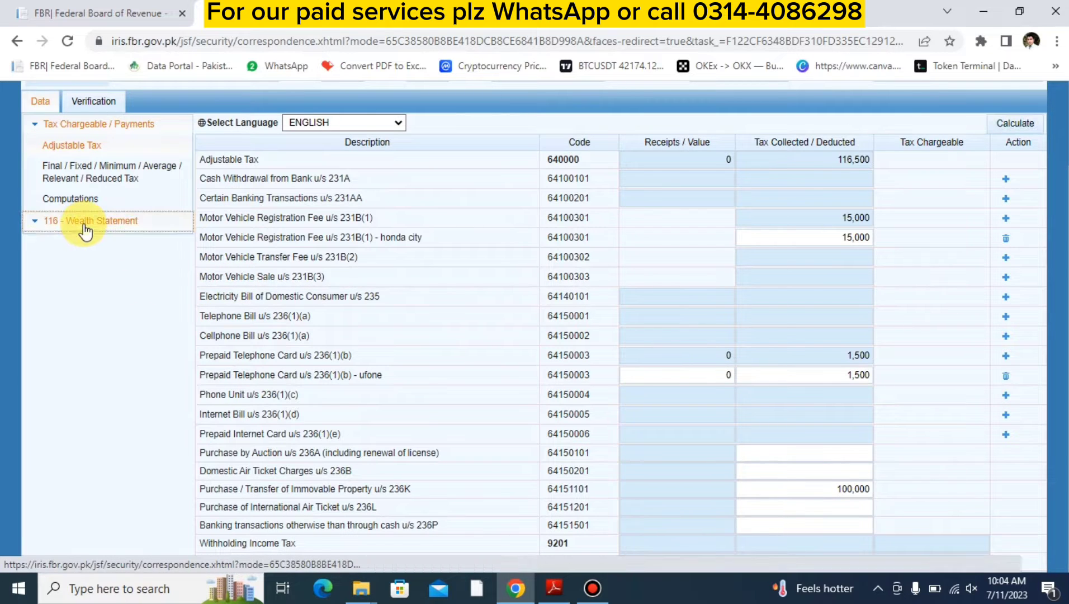
left_click(97, 243)
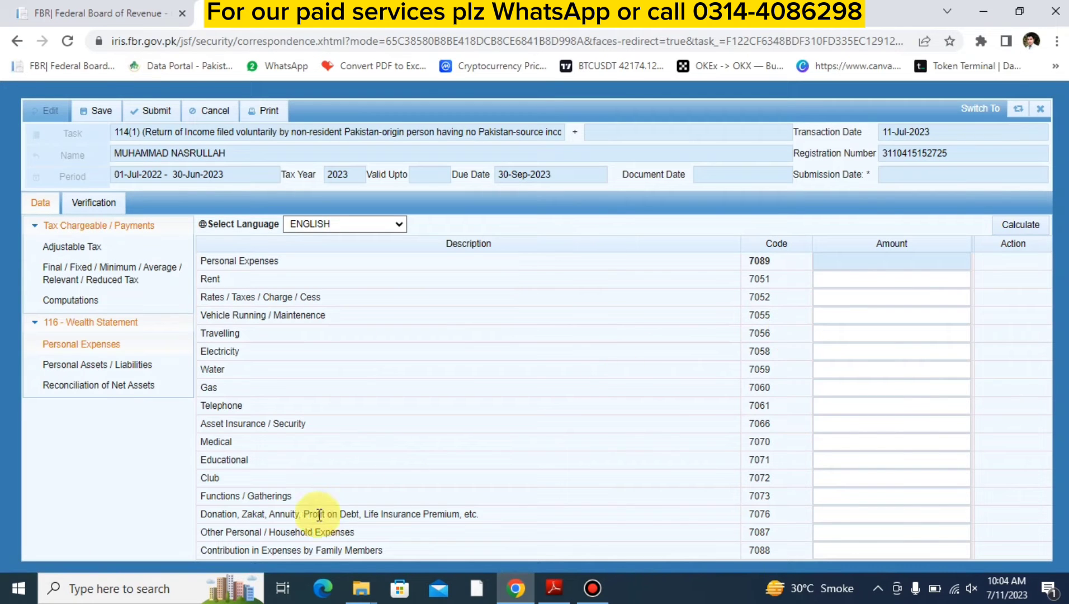
left_click(816, 534)
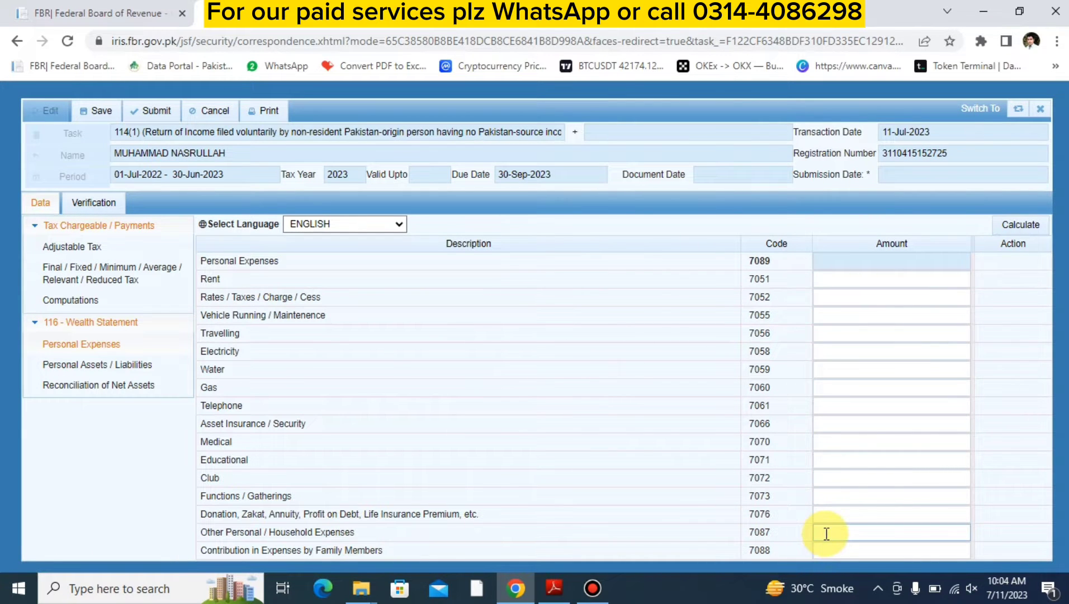
left_click(826, 534)
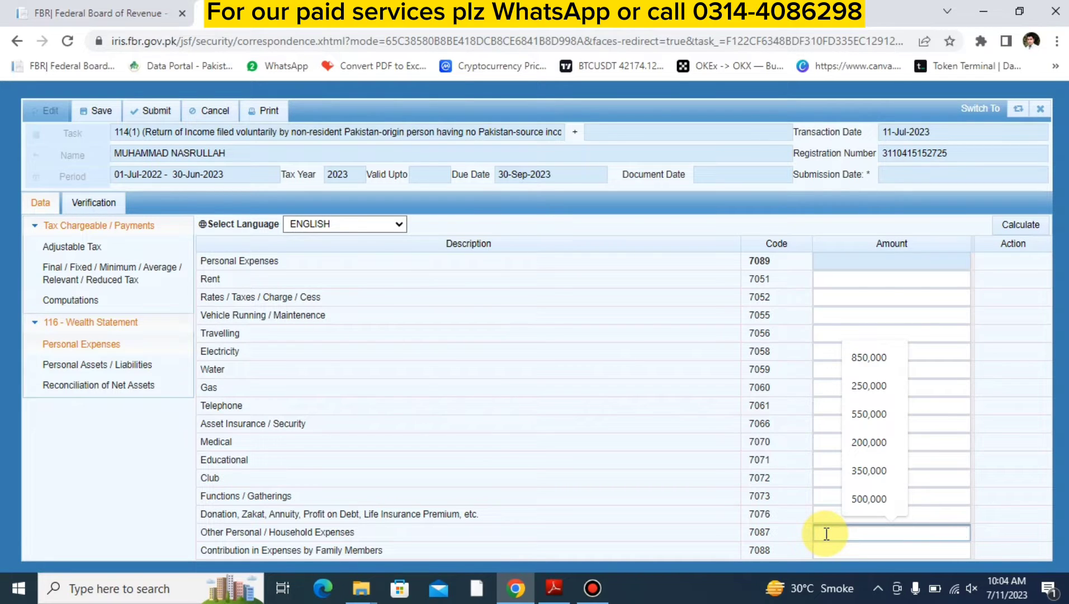
type("850000")
key("Tab")
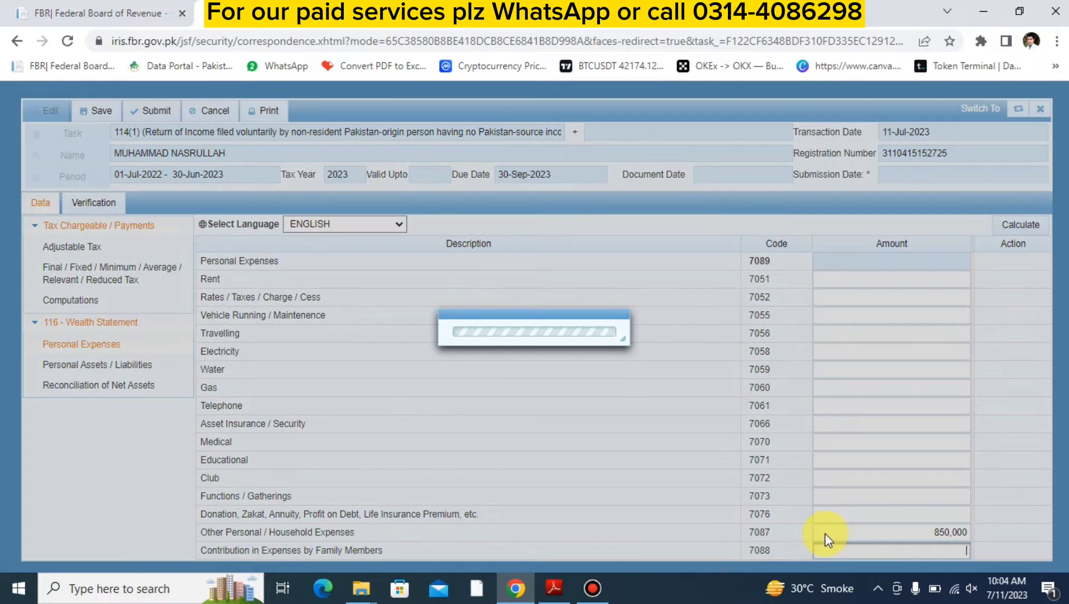
left_click(1042, 224)
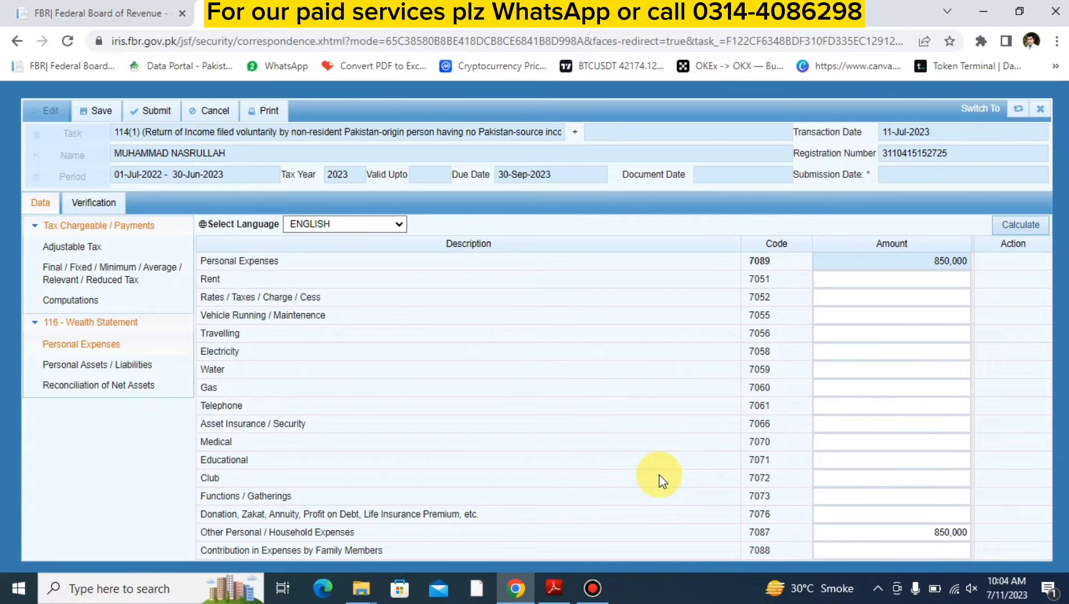
- In the reconciliation of net assets, set the Foreign Remittance inflow to 8,000,000 and recalculate
left_click(109, 385)
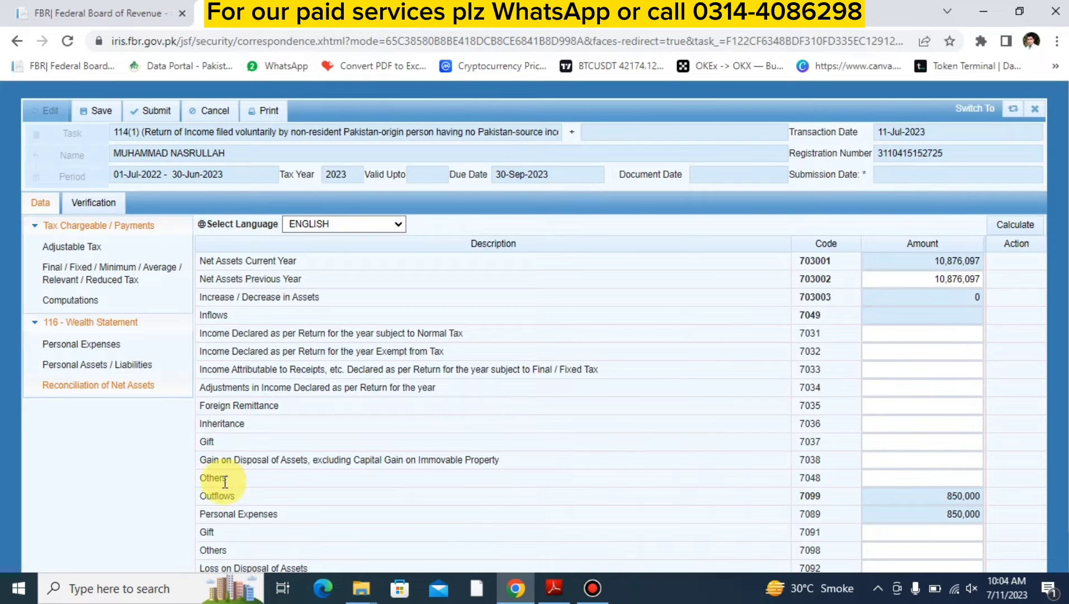
triple_click(216, 407)
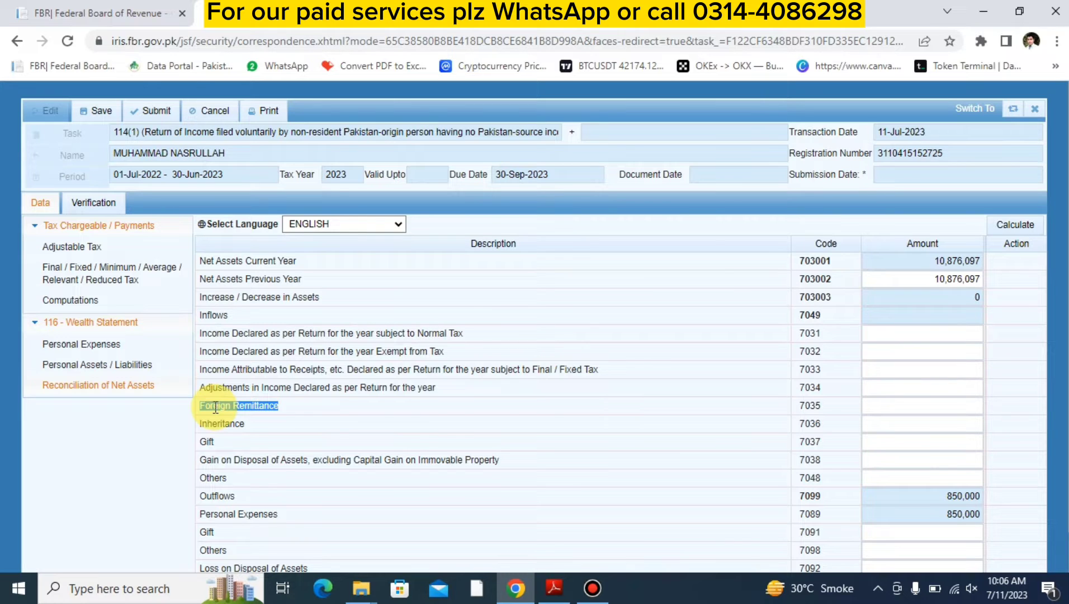
left_click(216, 408)
double_click(216, 408)
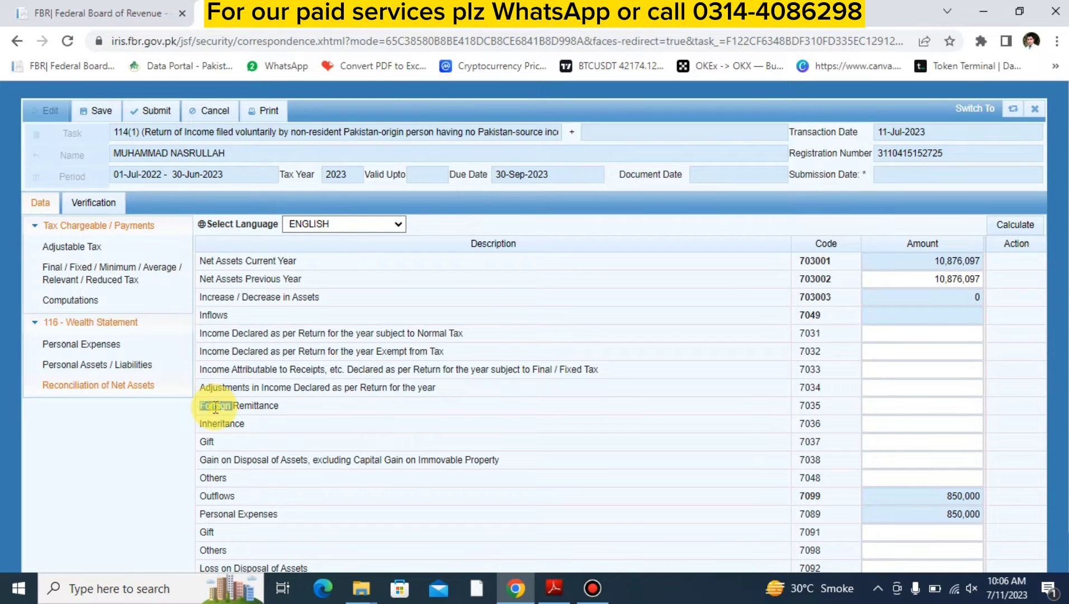
left_click(240, 407)
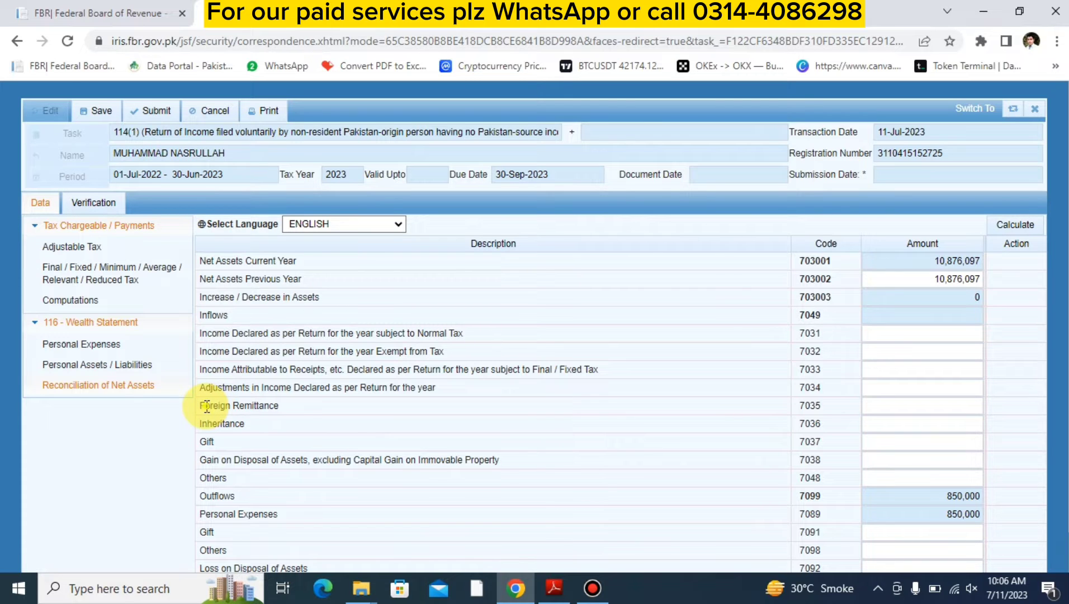
left_click_drag(207, 406, 290, 410)
left_click(321, 415)
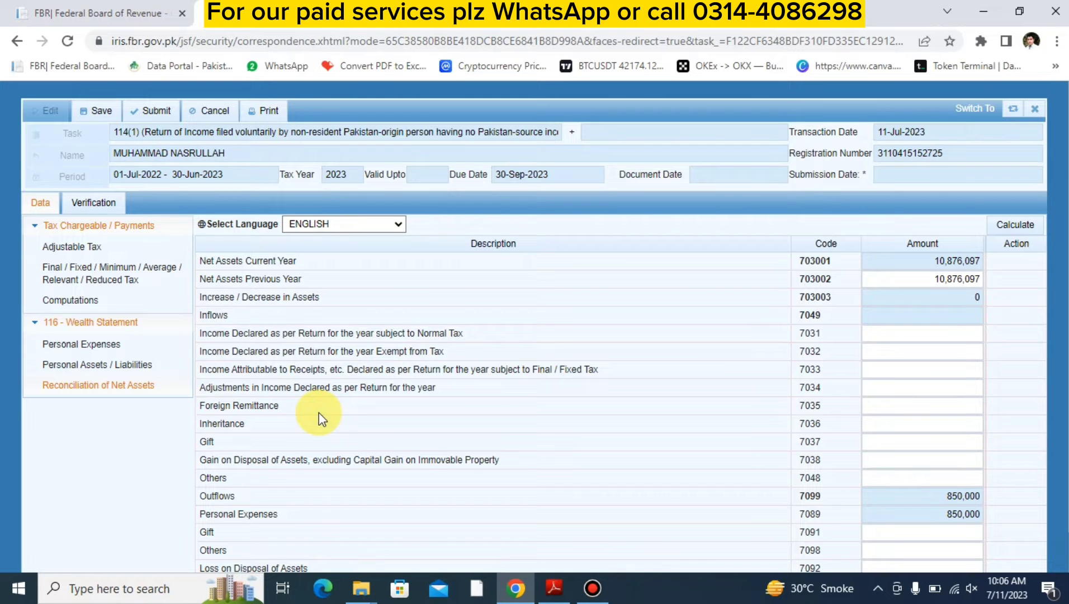
left_click(880, 412)
type("8000000")
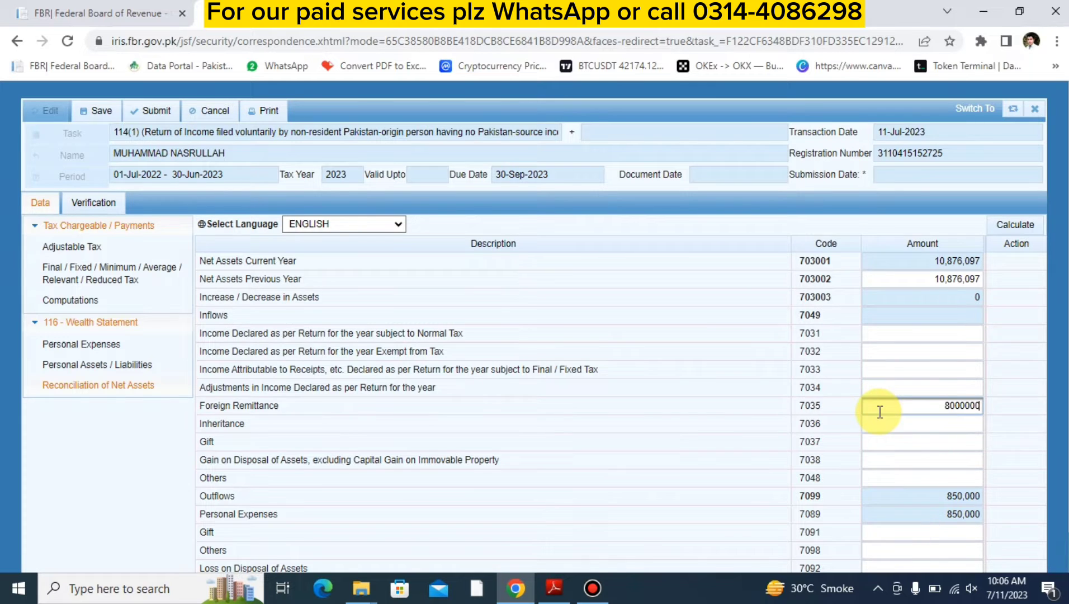
key("Tab")
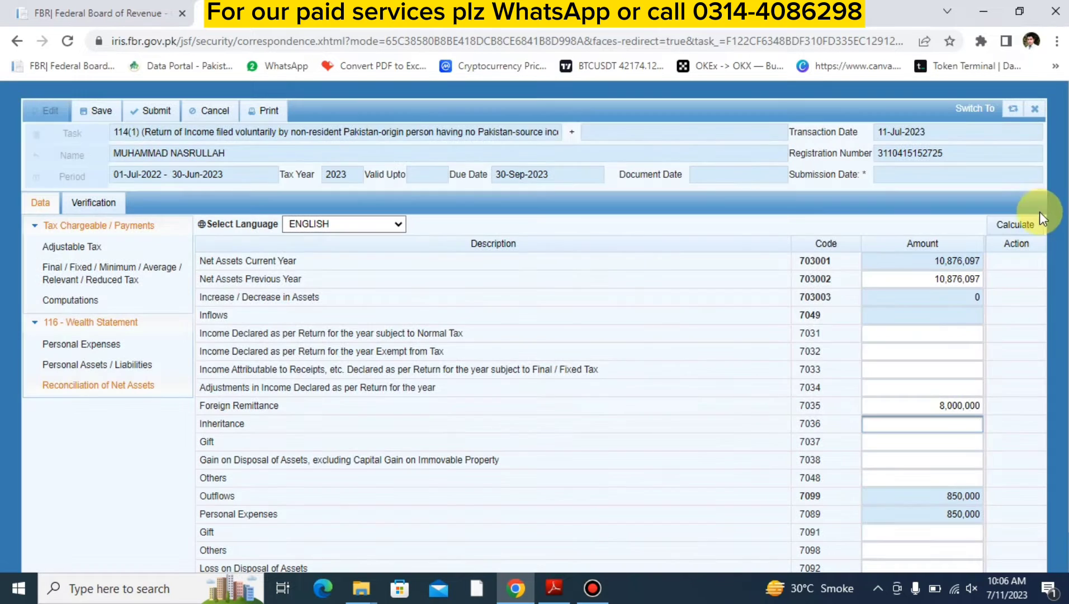
left_click(1022, 224)
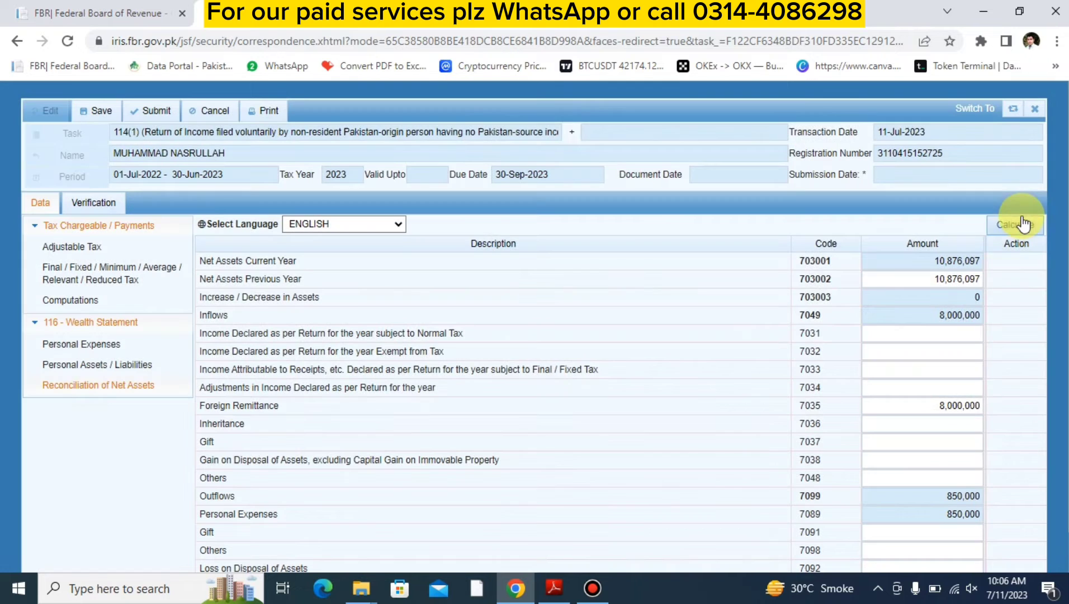
- In personal assets, add a Commercial, Industrial, Residential Property entry with property "adress" and contents "area mmmmmm"
left_click(116, 365)
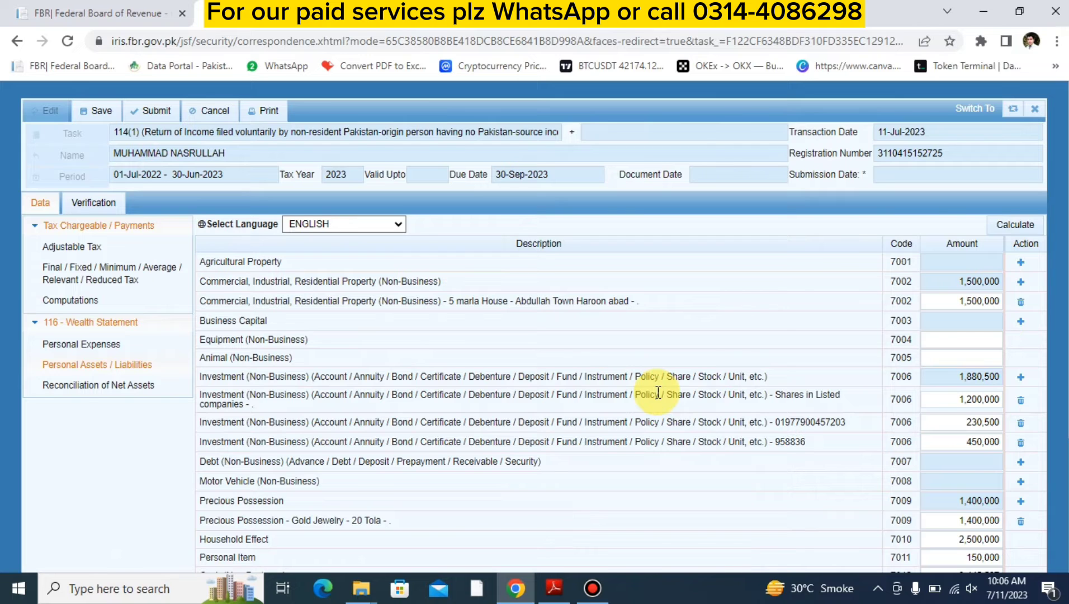
left_click(1019, 284)
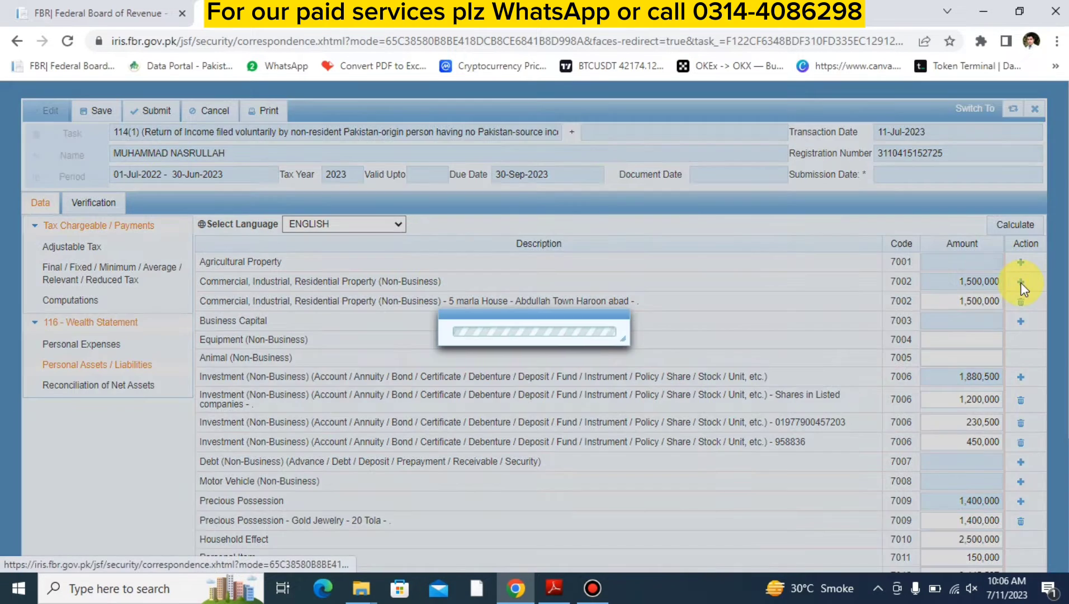
left_click(464, 275)
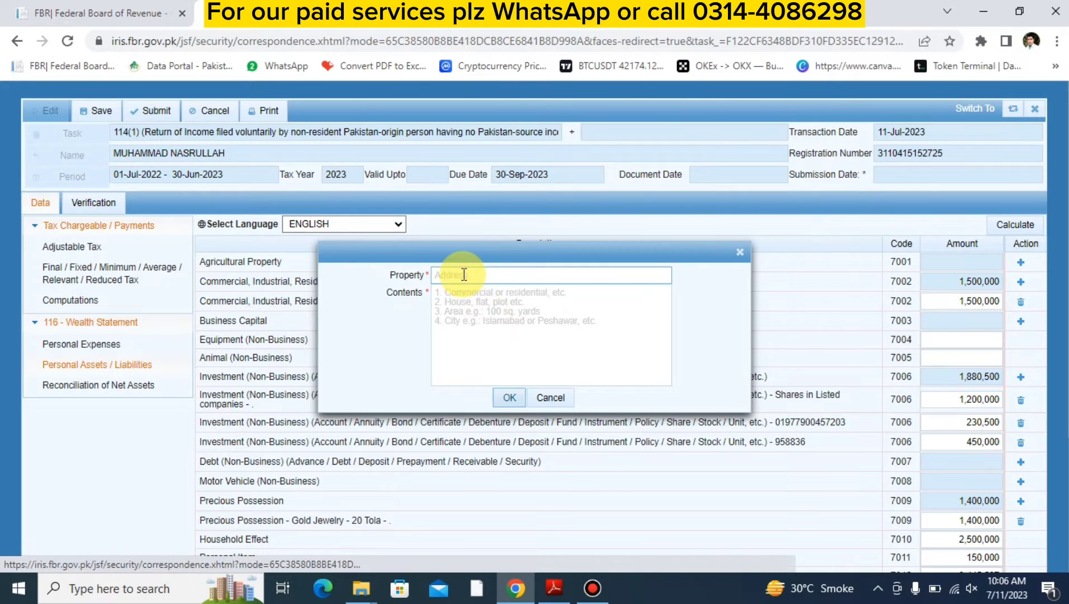
type("adress")
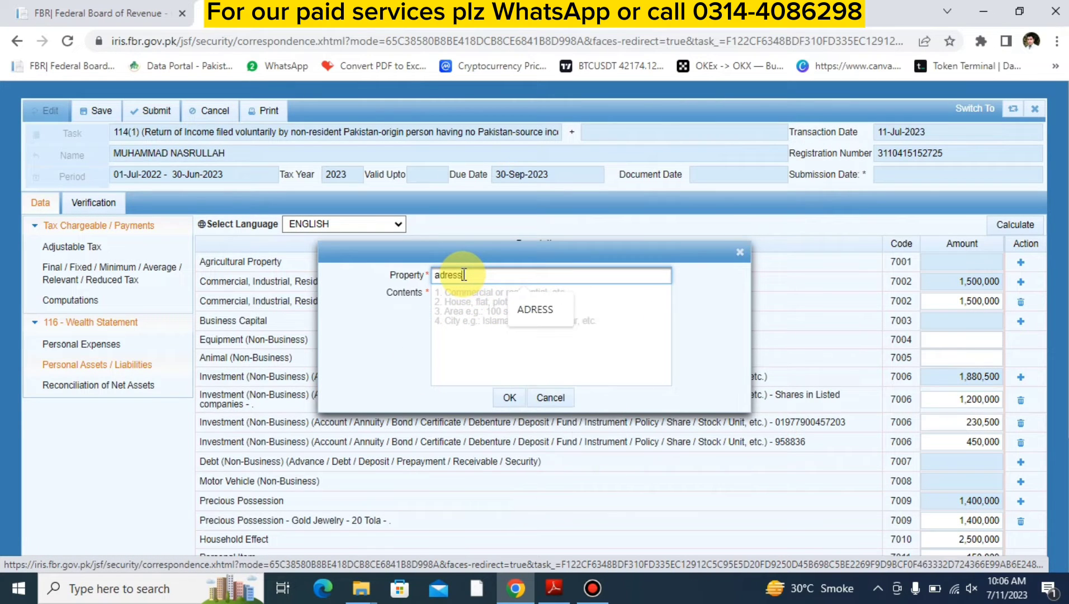
key("Tab")
type("rea")
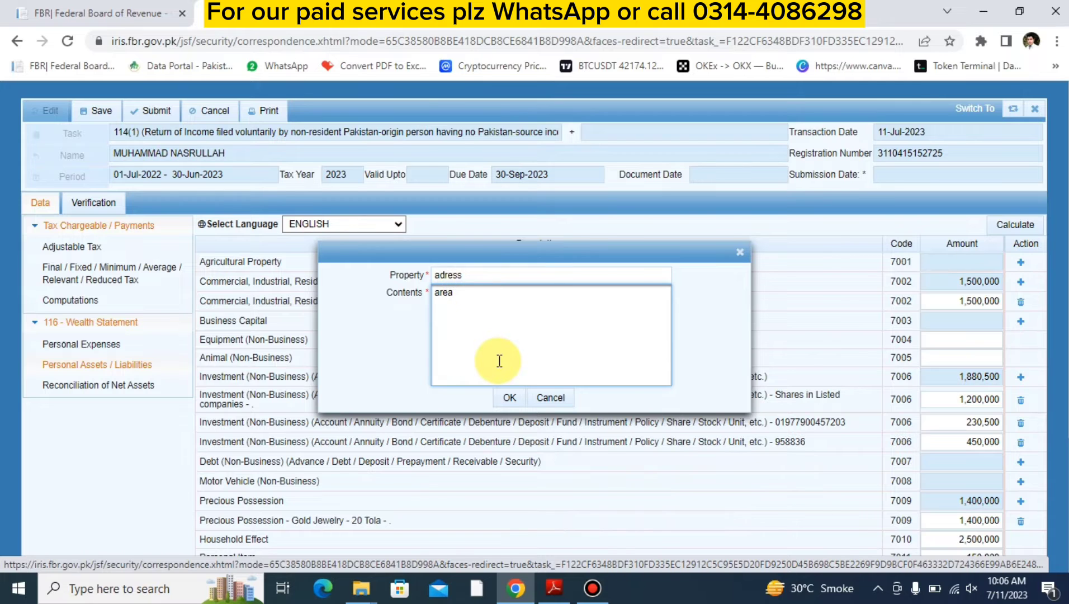
type("mmmmmm")
left_click(509, 398)
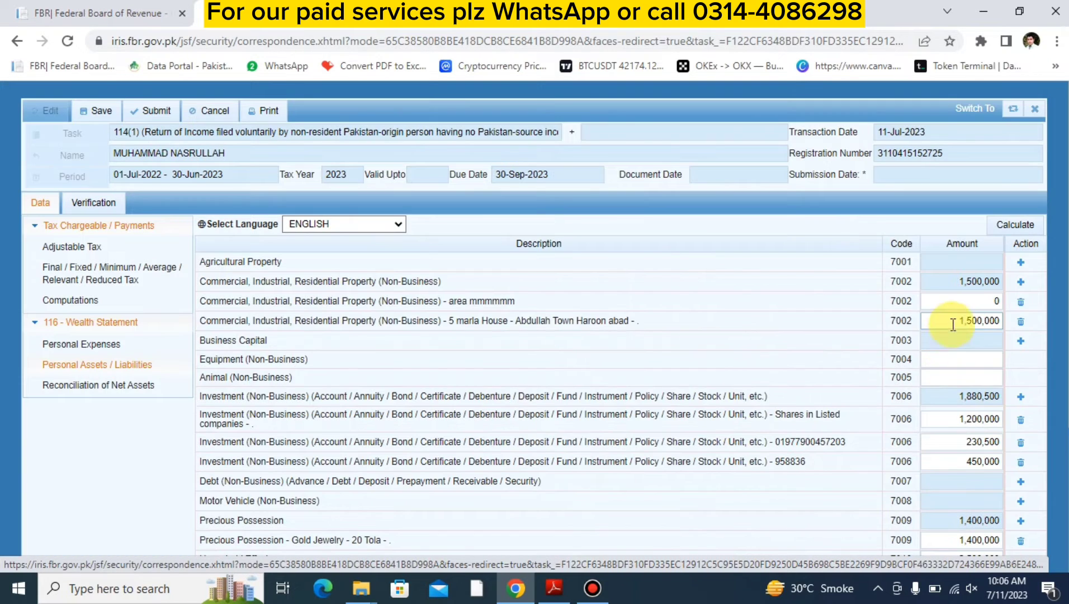
- Set the amount of the "area mmmmmm" property entry to 5,000,000 and recalculate the personal assets
left_click(938, 301)
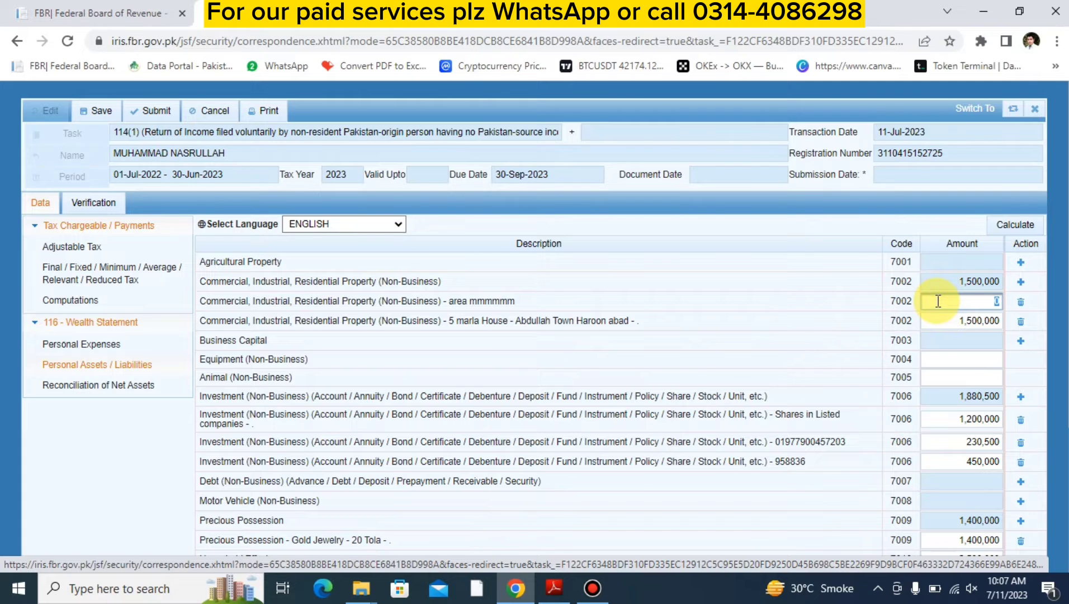
type("5000000")
key("Tab")
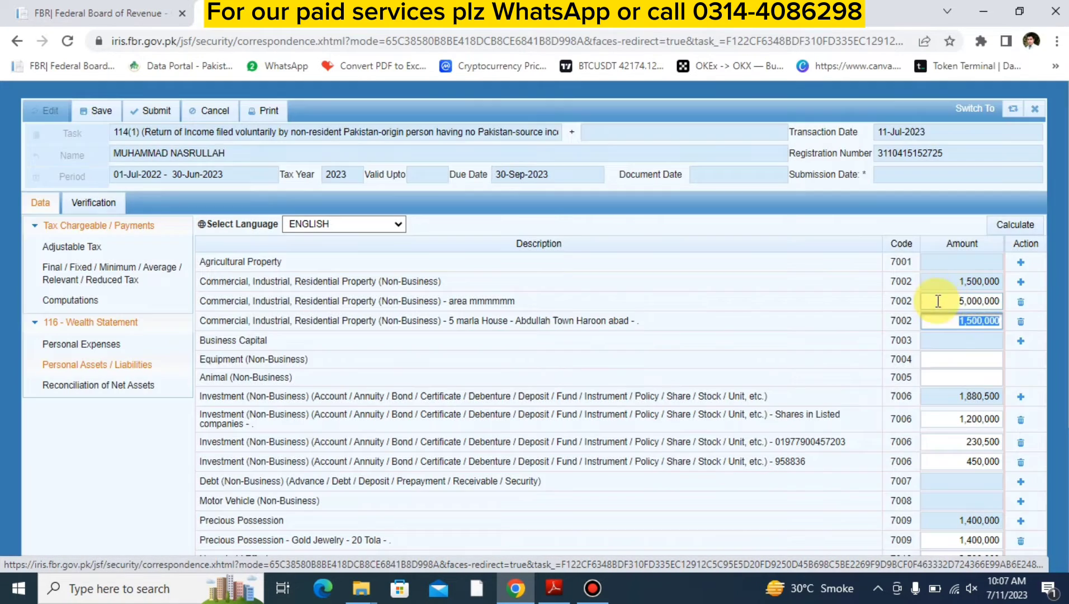
left_click(1005, 225)
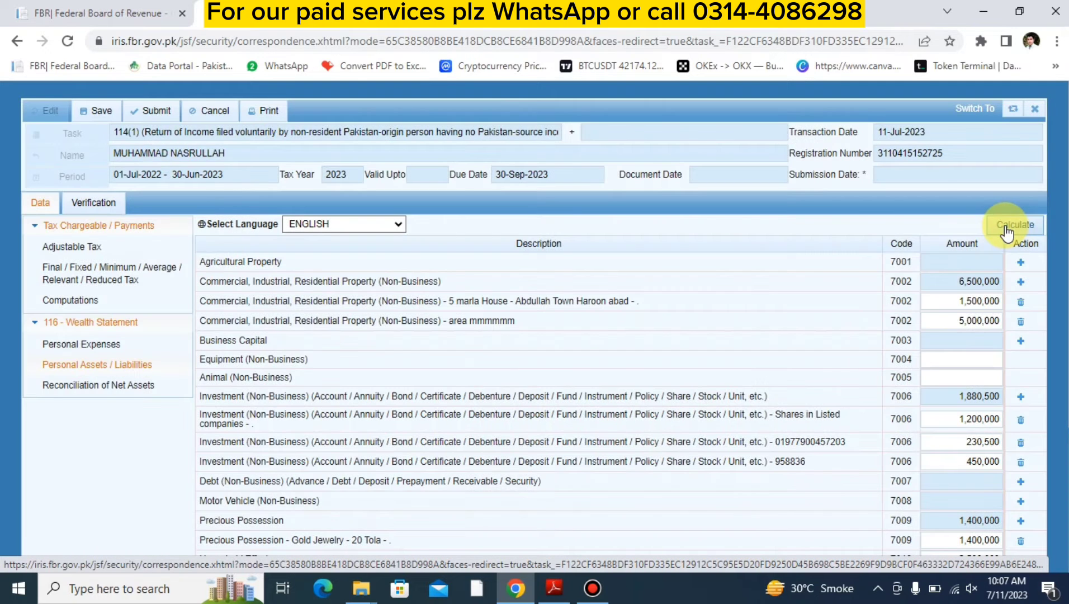
- Set the amount of the 5 marla House property to 3,000,000 and recalculate the personal assets
double_click(956, 301)
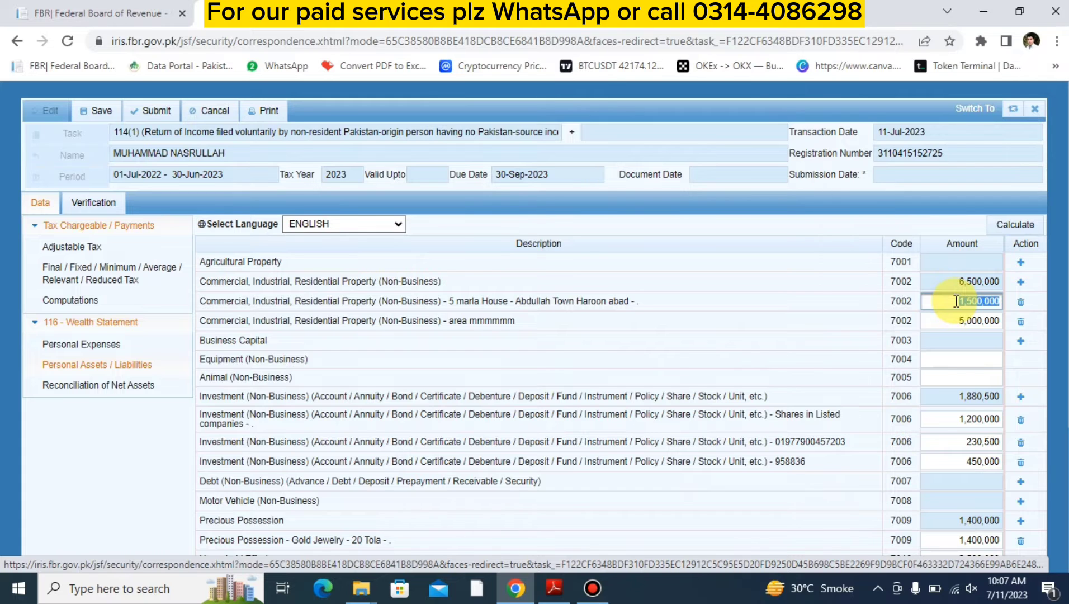
type("3000000")
key("Tab")
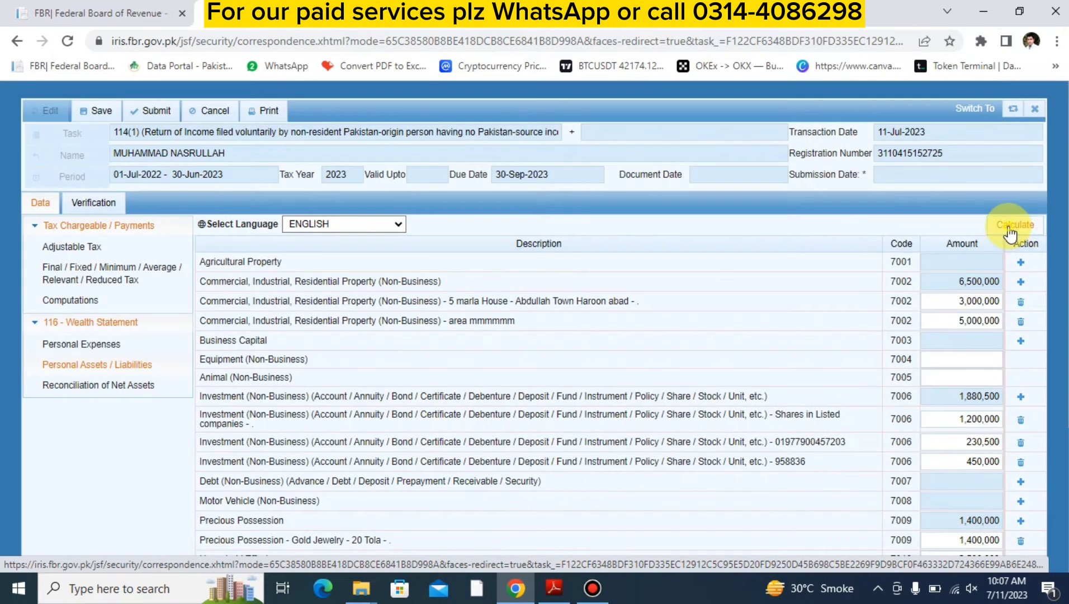
left_click(1007, 225)
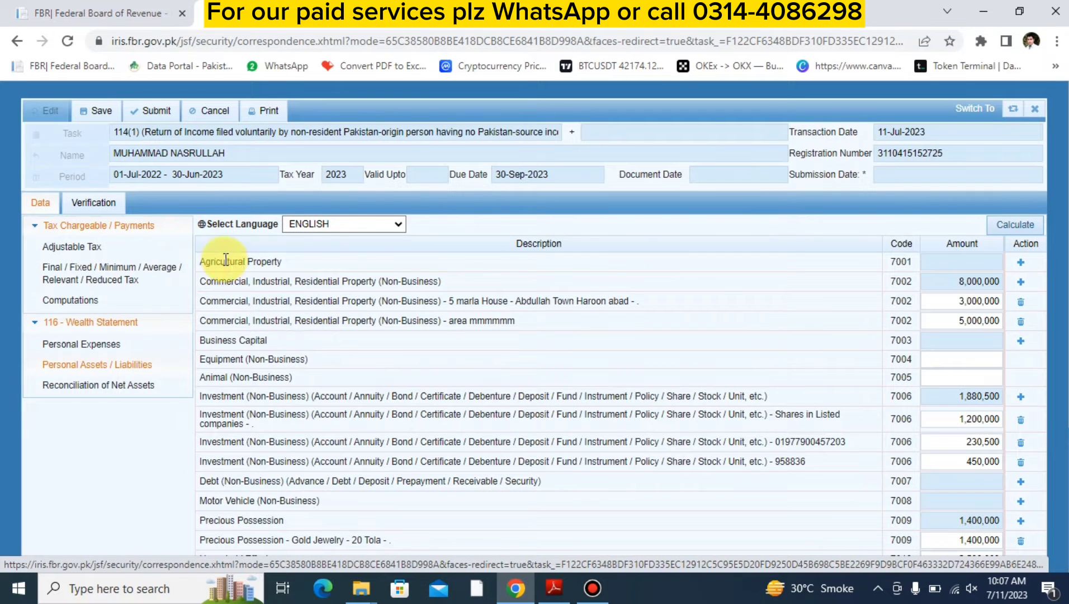
left_click(1021, 265)
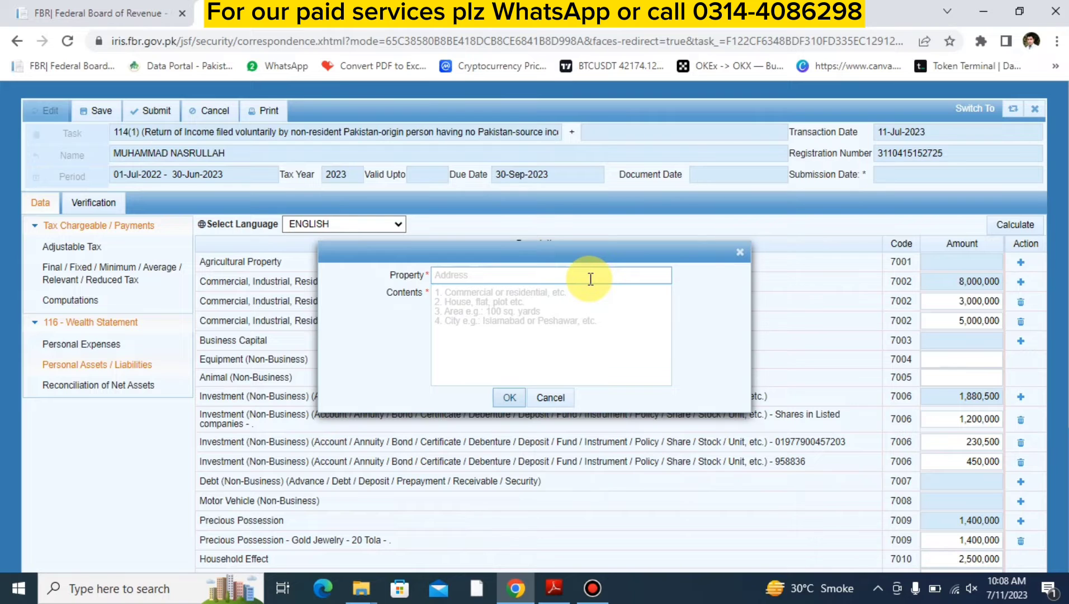
left_click(740, 252)
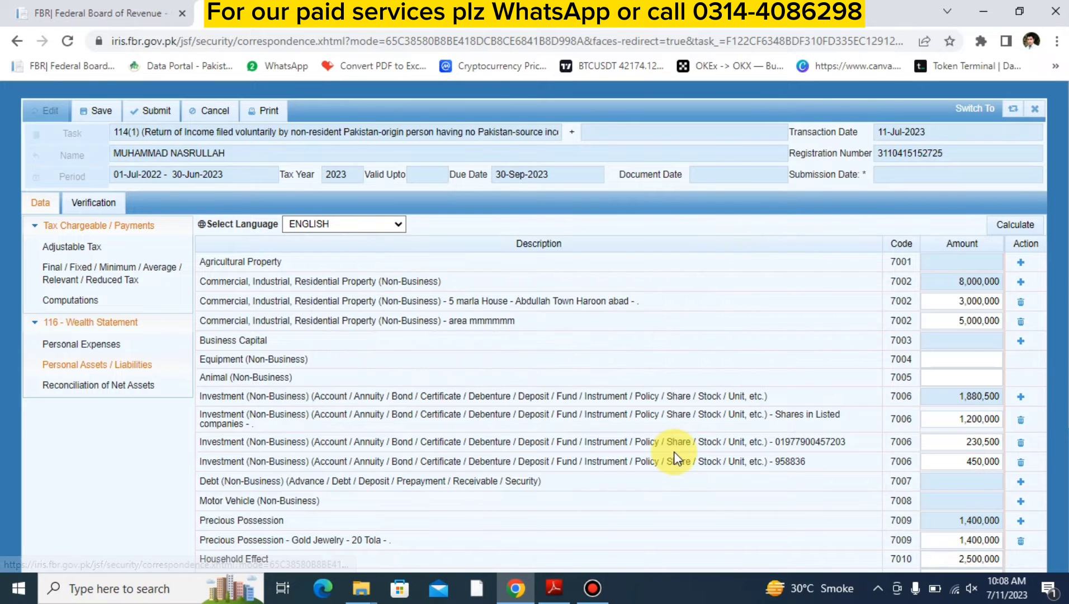
scroll(675, 451, "down", 3)
scroll(674, 452, "up", 2)
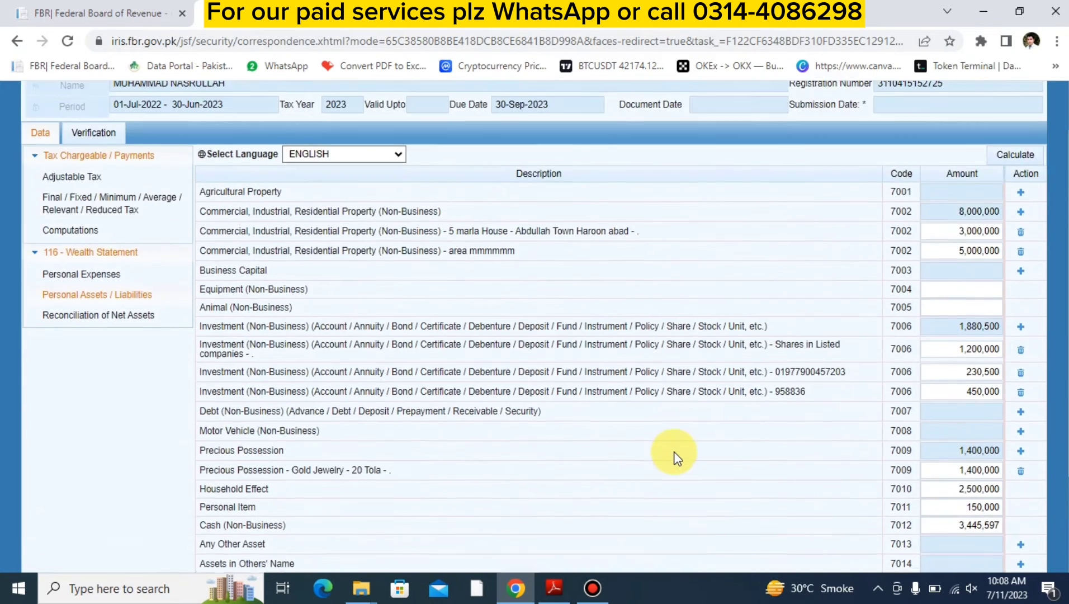
scroll(674, 452, "up", 1)
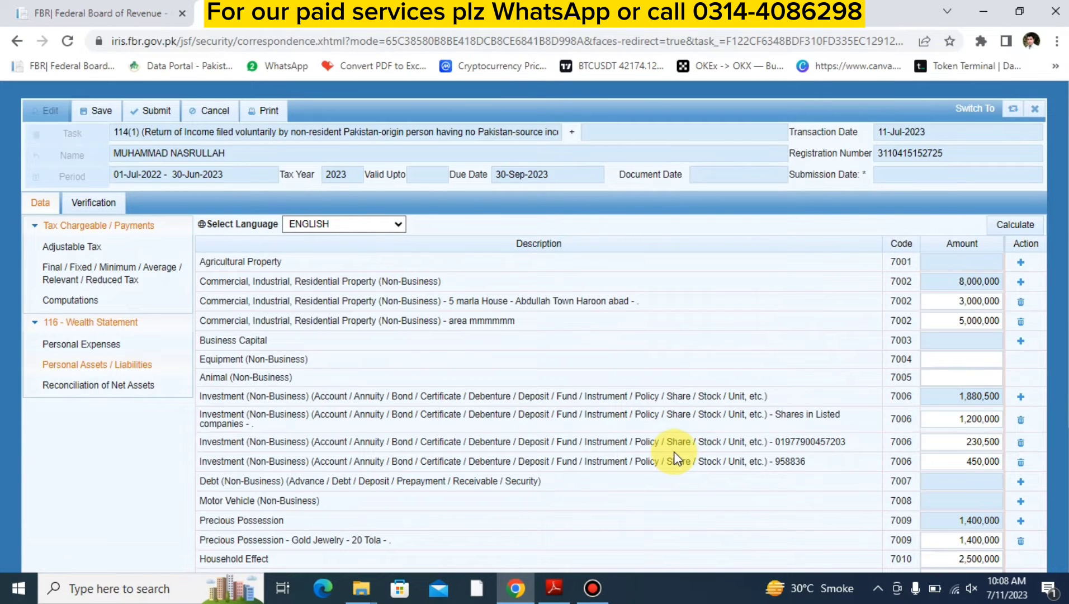
- Add a Commercial, Industrial, Residential Property entry with property "adress ,area" and contents "(inherited)" to the personal assets
left_click(1022, 283)
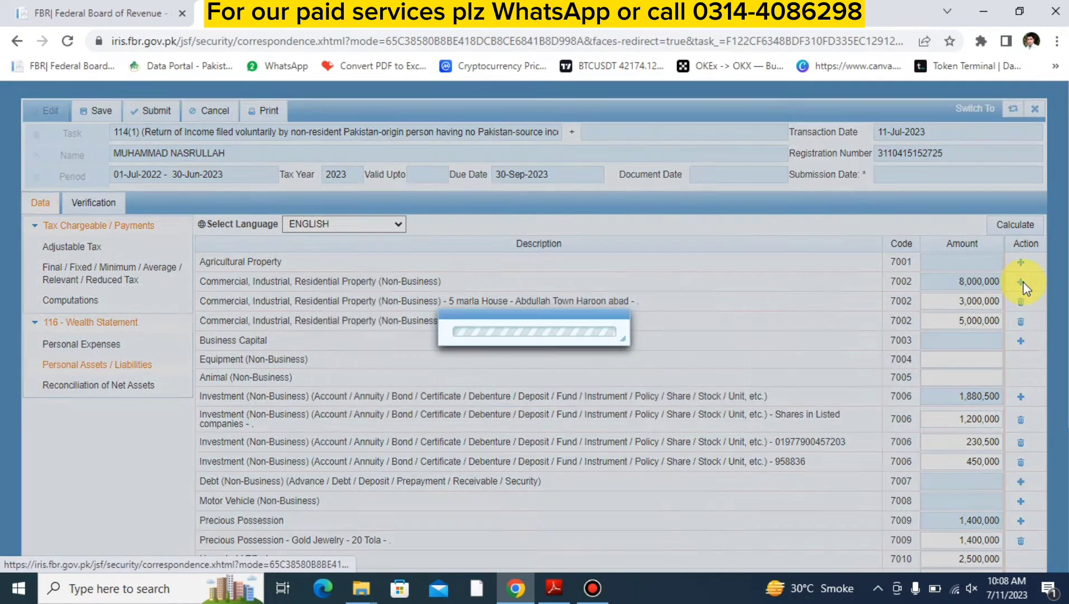
left_click(587, 276)
type("ar")
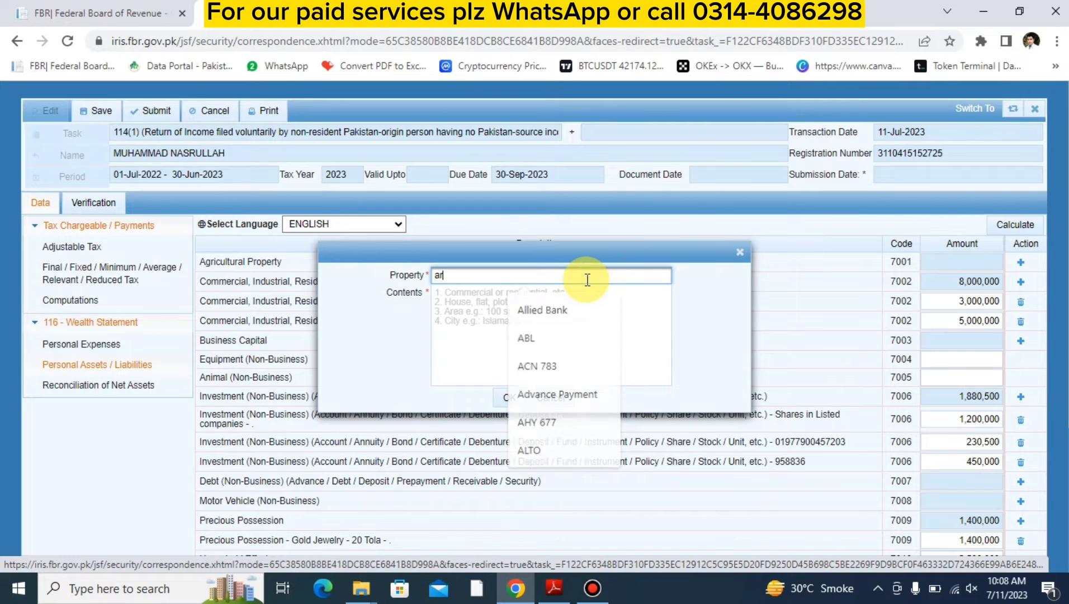
type("es")
key("BackSpace")
key("BackSpace")
key("BackSpace")
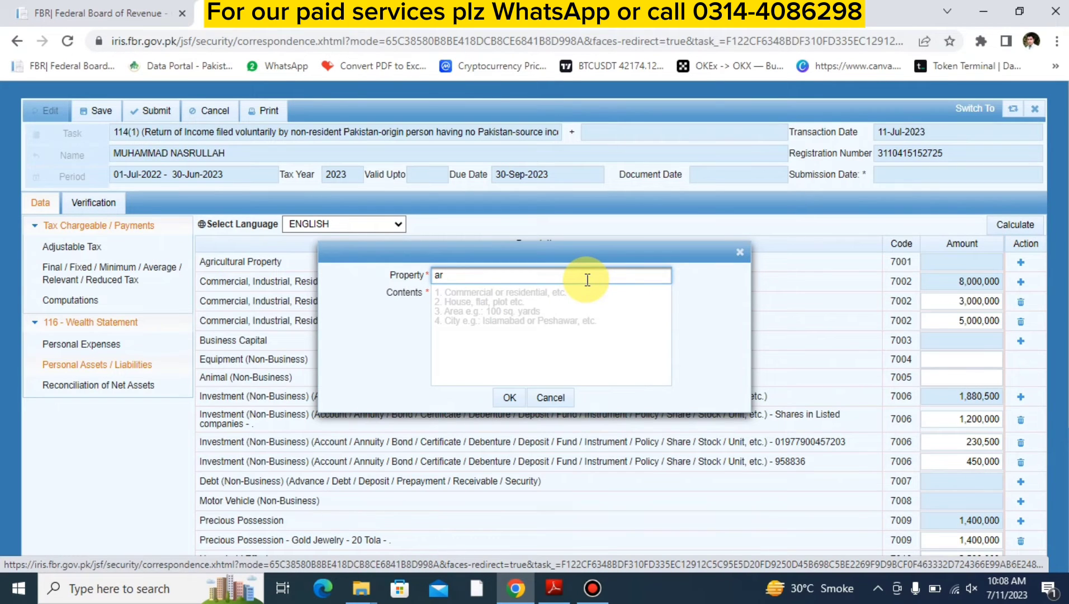
type("dress")
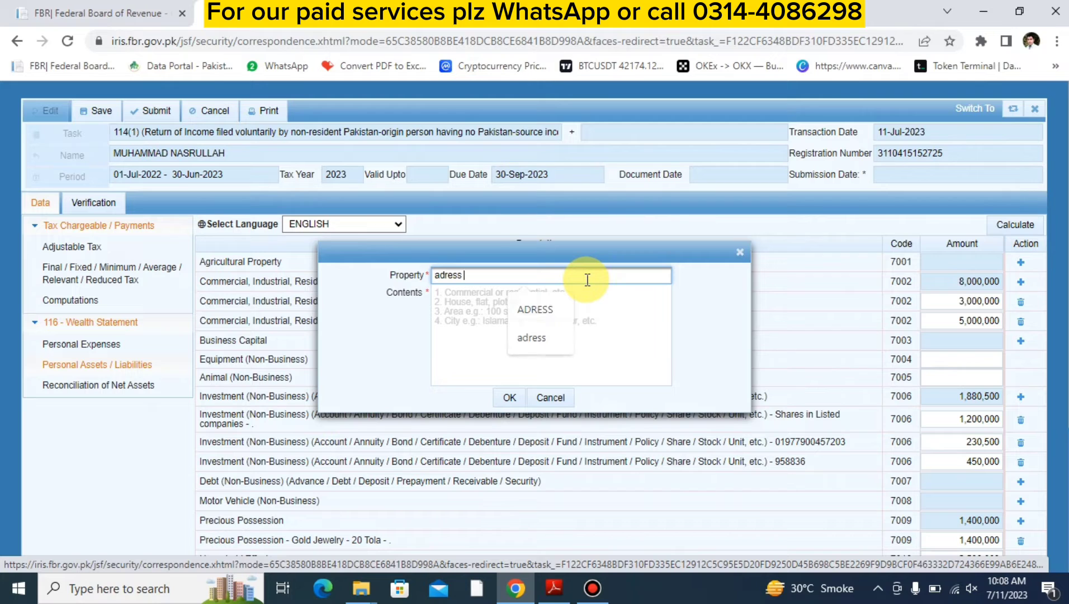
type(" ,area")
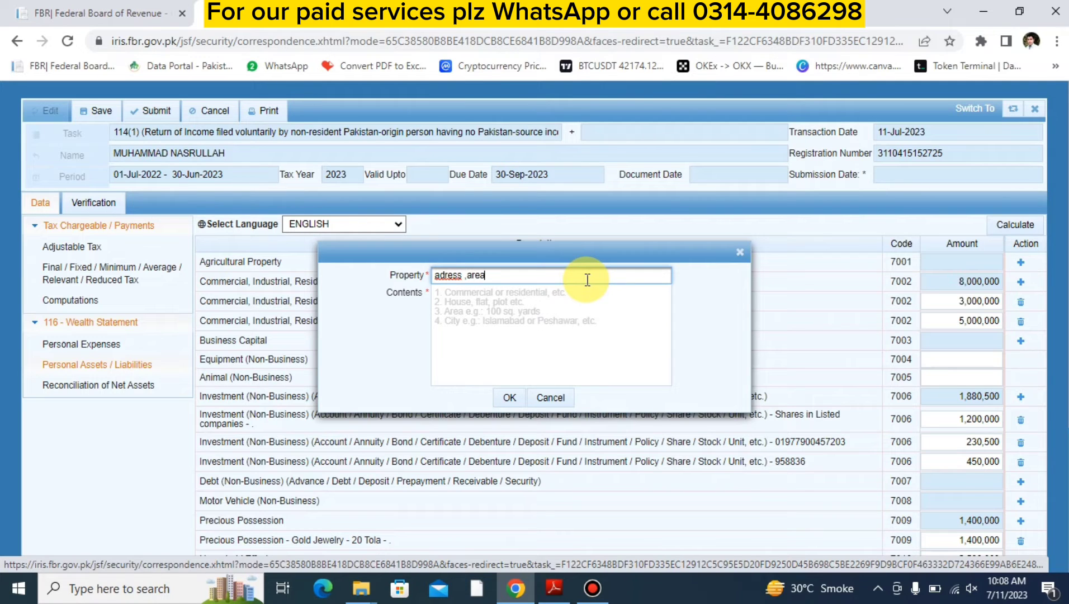
key("Tab")
type("(")
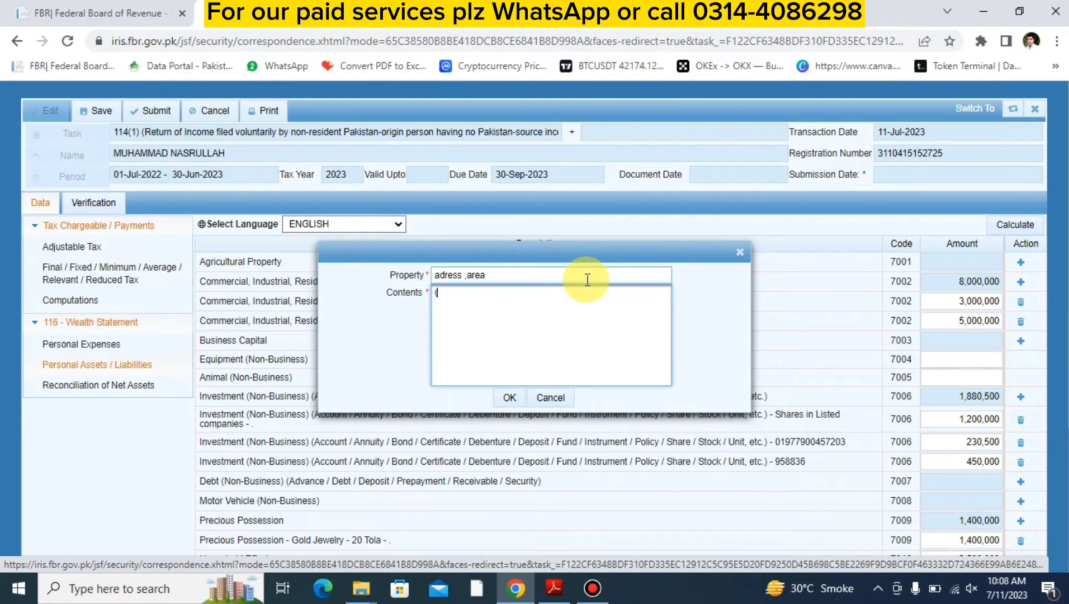
type("inherited)")
left_click(509, 397)
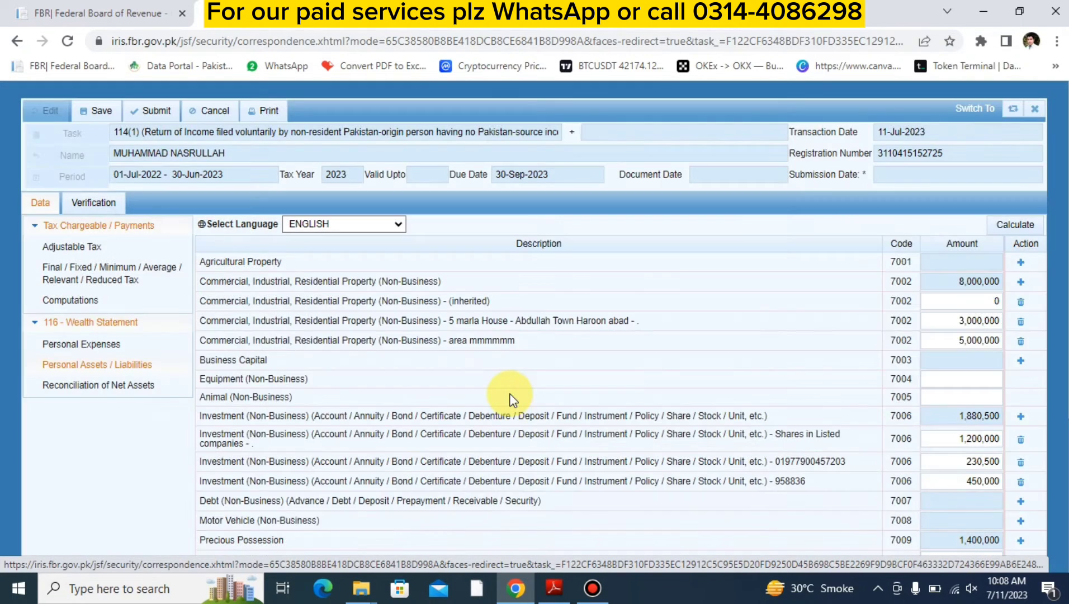
- Set the amount of the "(inherited)" property entry to 6,000,000 and recalculate the personal assets
left_click(942, 298)
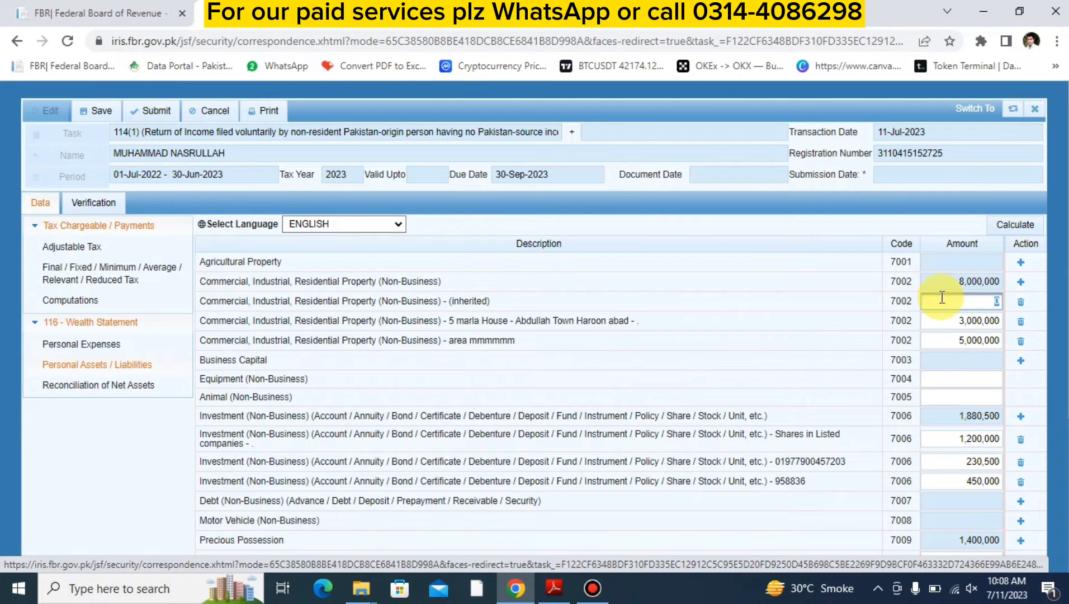
type("6000000")
key("Tab")
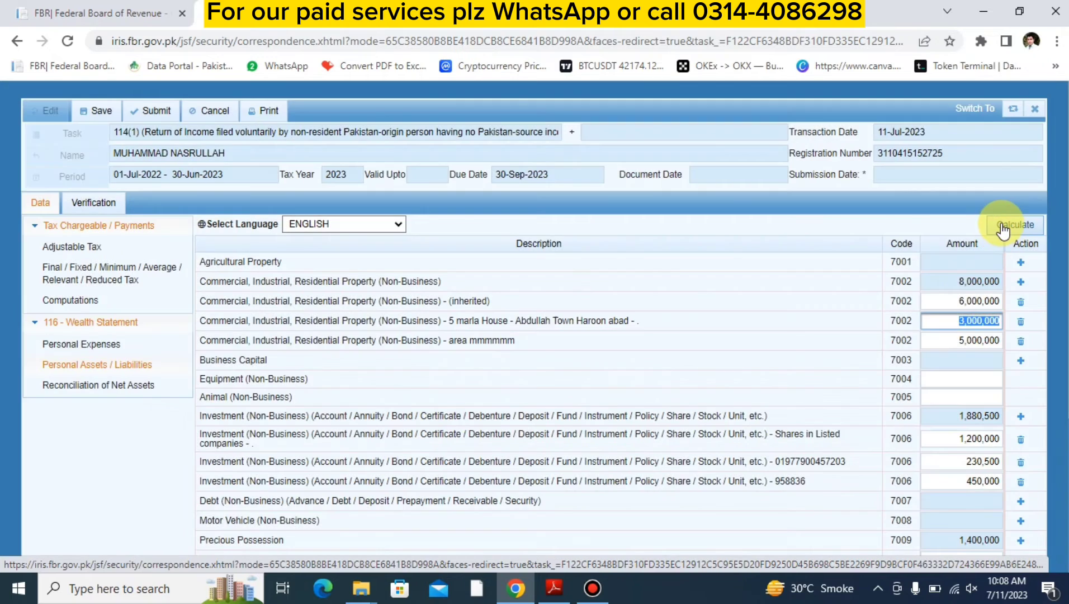
left_click(1001, 224)
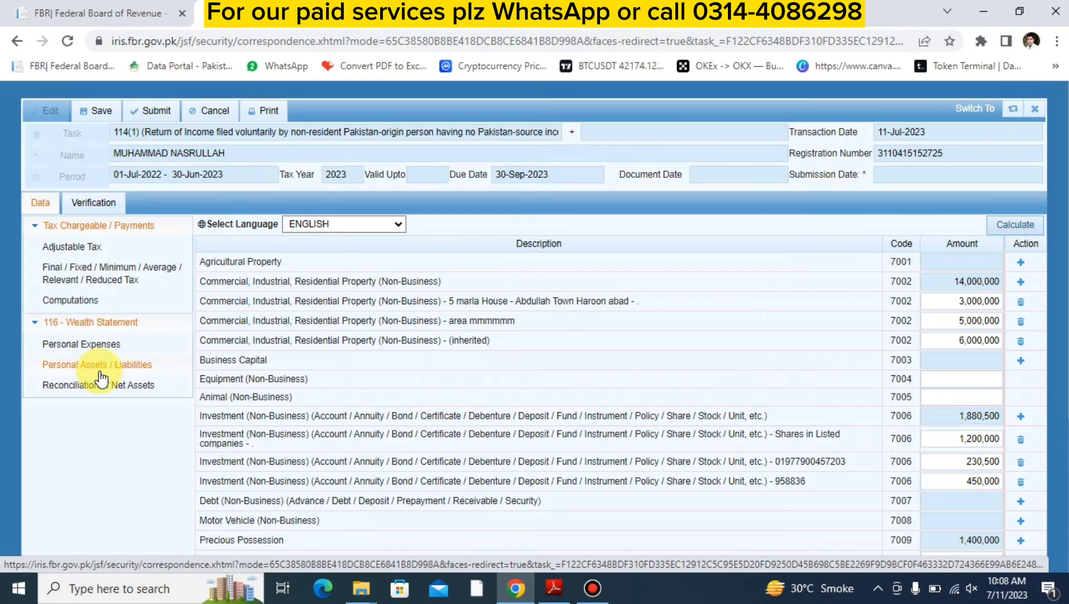
- In the reconciliation of net assets, set the Inheritance inflow to 6,000,000 and recalculate
left_click(92, 384)
scroll(574, 399, "down", 1)
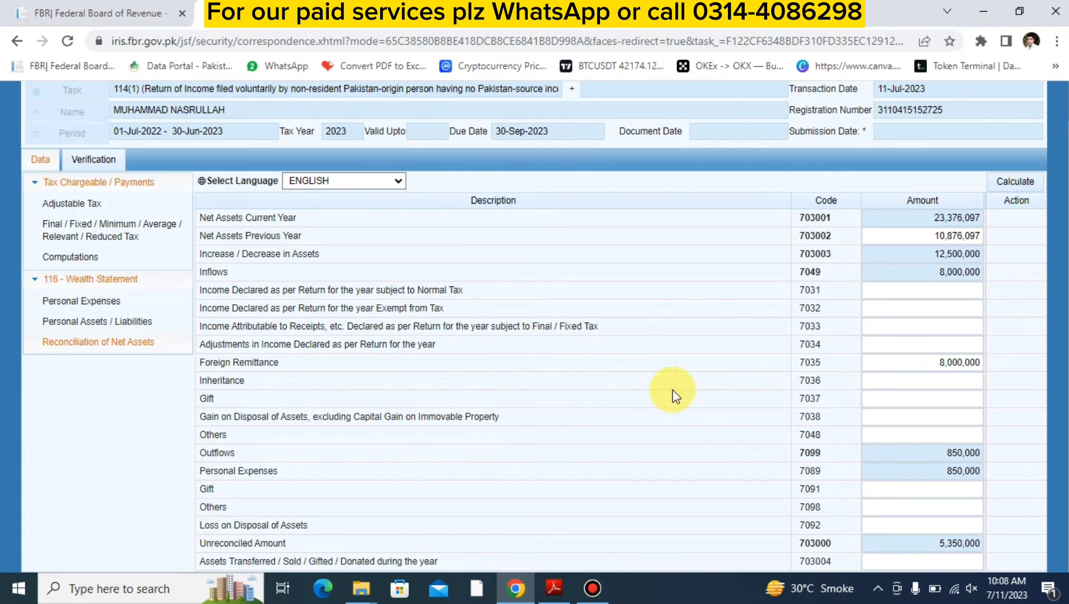
left_click(872, 379)
type("6,000,00")
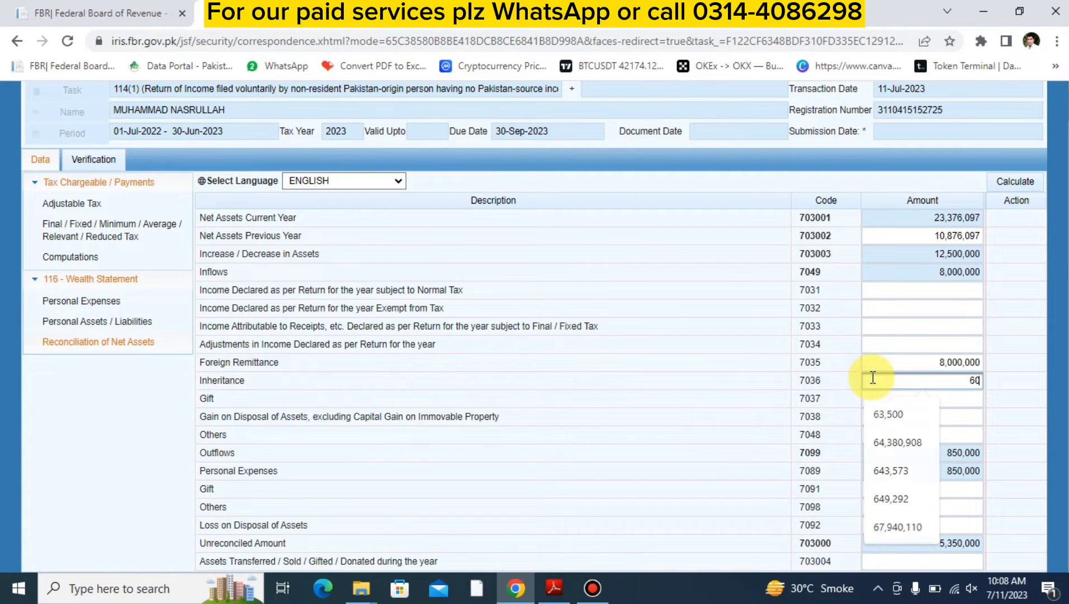
type("0000")
key("Tab")
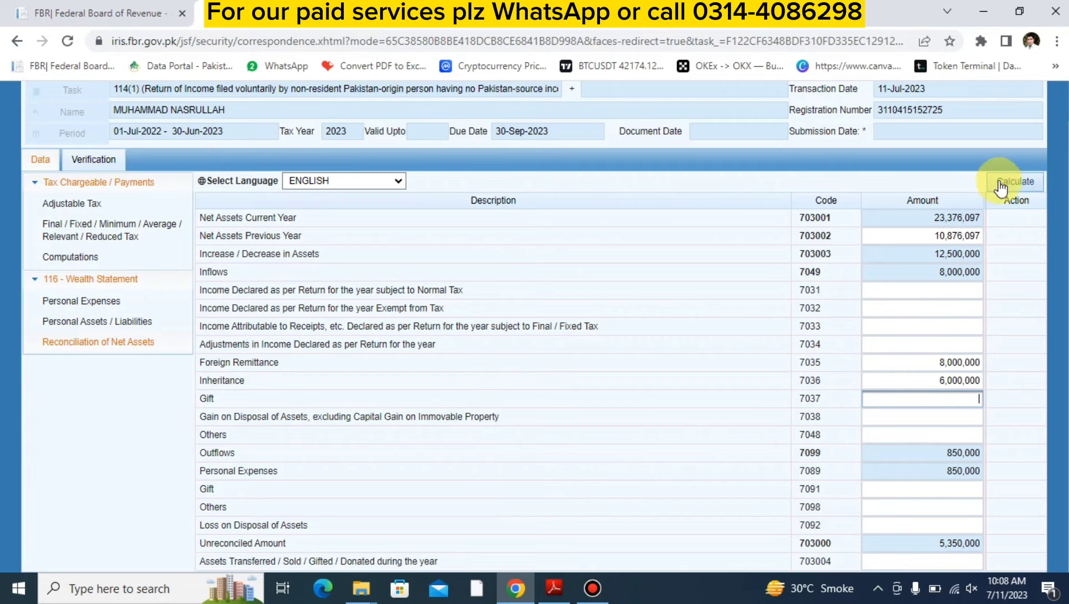
left_click(1001, 185)
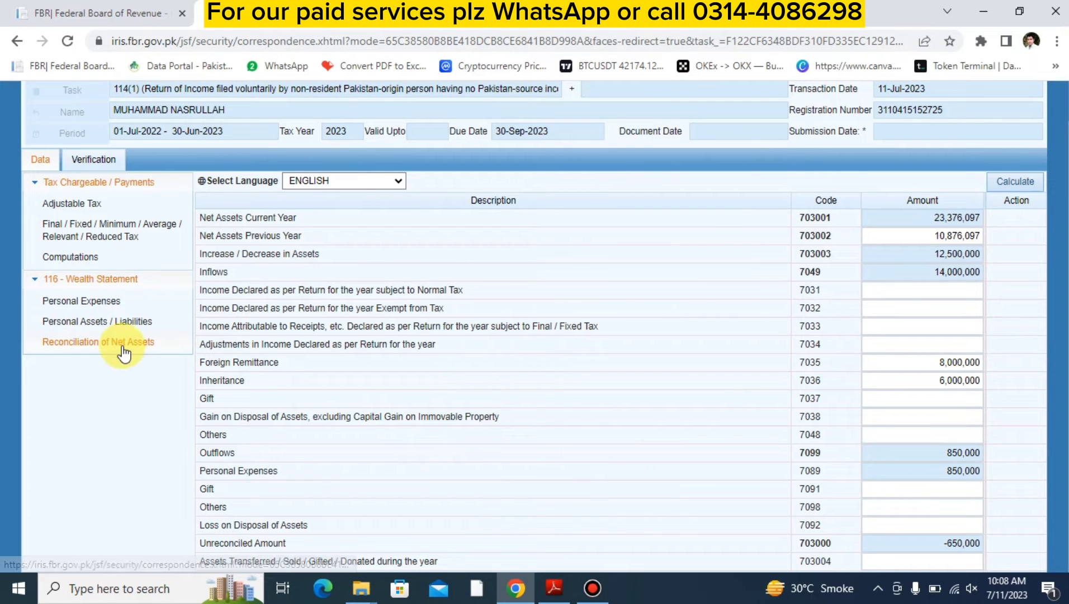
- In personal assets, add a non-business Investment entry with the bank account number and contents "meezan bank"
left_click(104, 321)
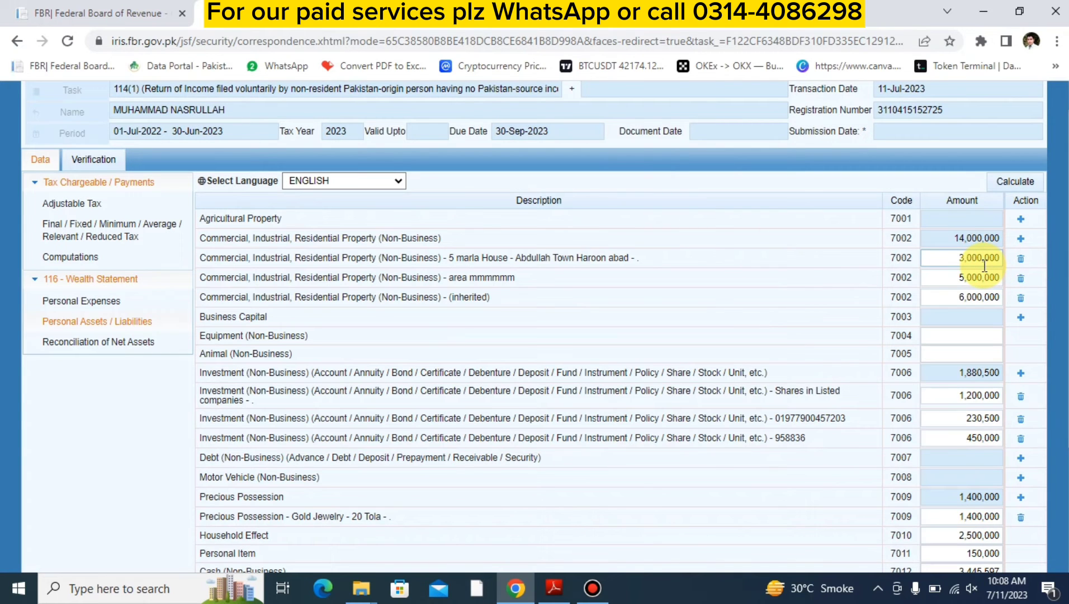
scroll(984, 265, "down", 3)
scroll(983, 263, "up", 1)
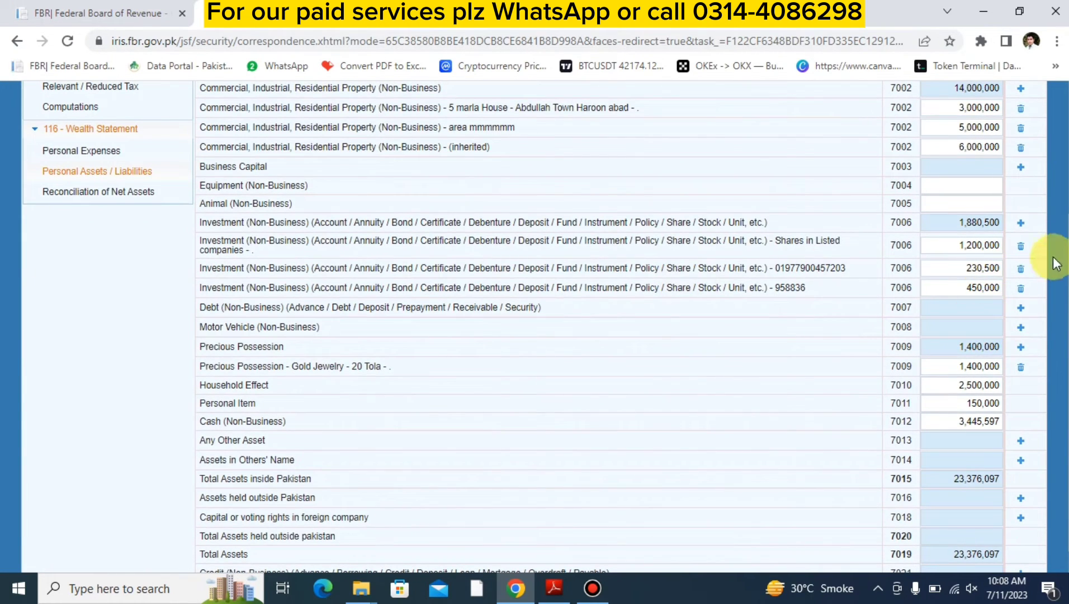
left_click(1020, 223)
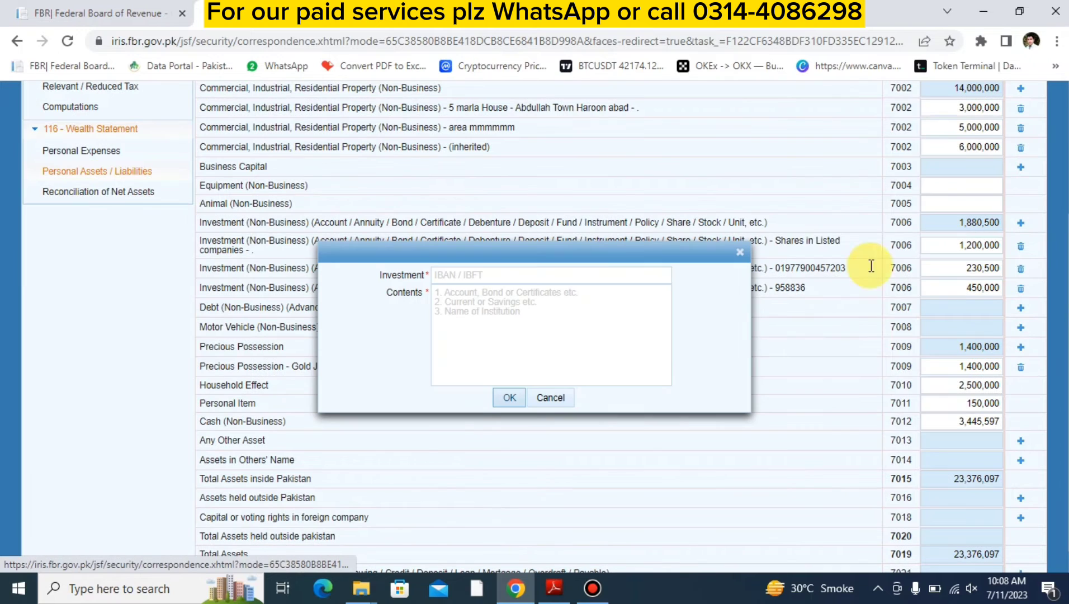
left_click(493, 278)
type("222222222")
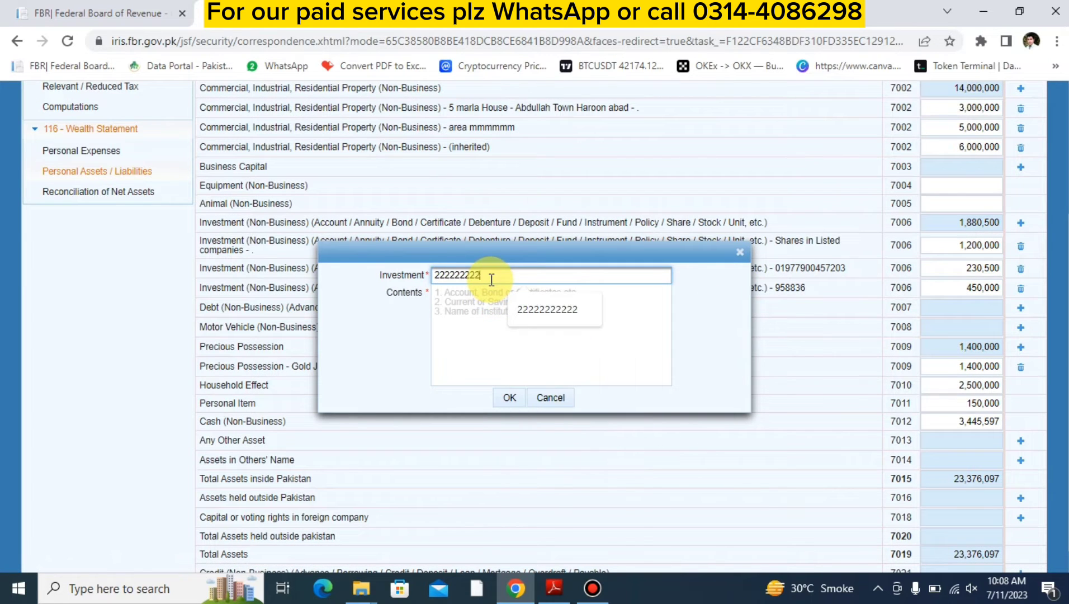
type("2")
key("Tab")
type("meezan ba")
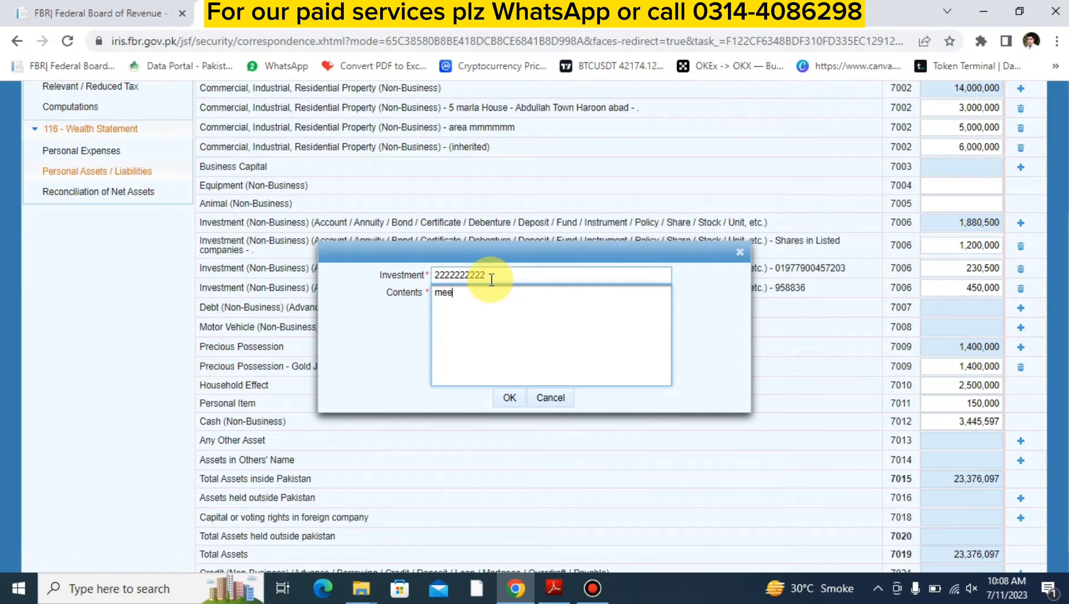
type("nk")
left_click(506, 397)
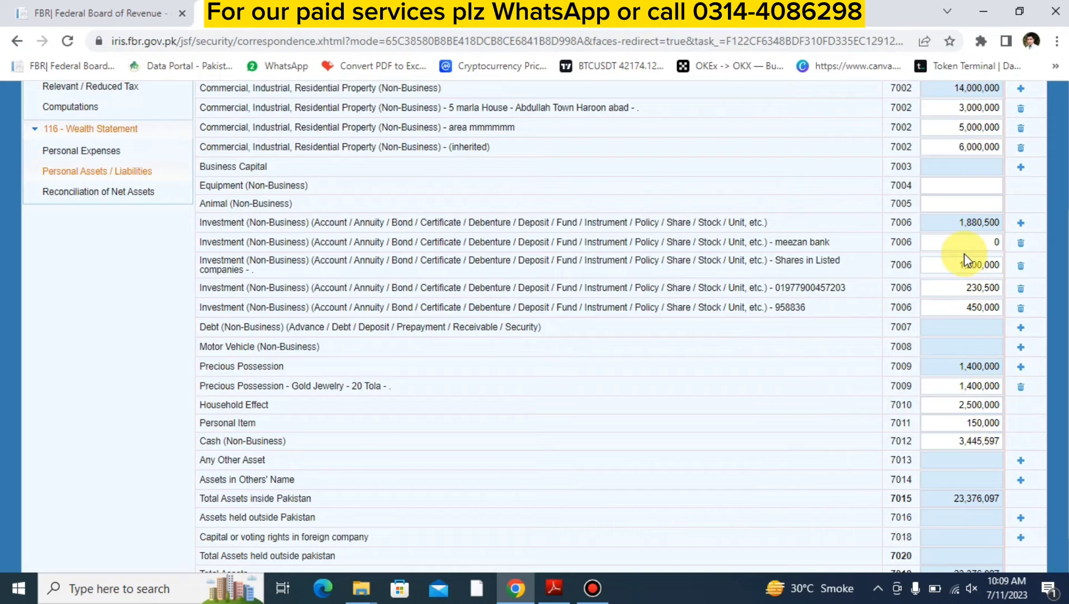
- Set the amount of the "meezan bank" investment entry to 25,100
left_click(962, 248)
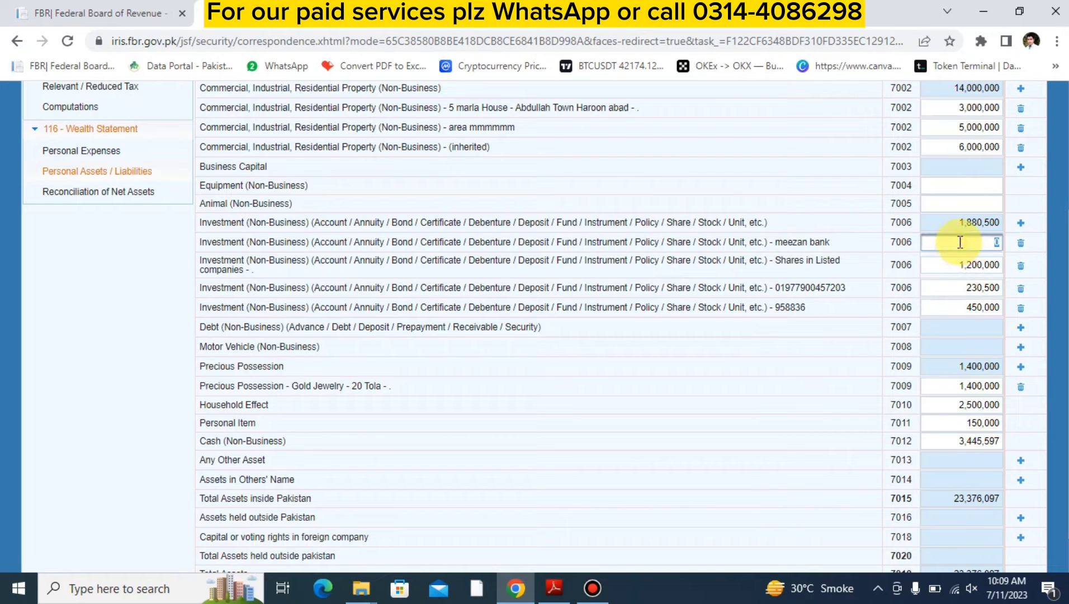
type("25100")
key("Tab")
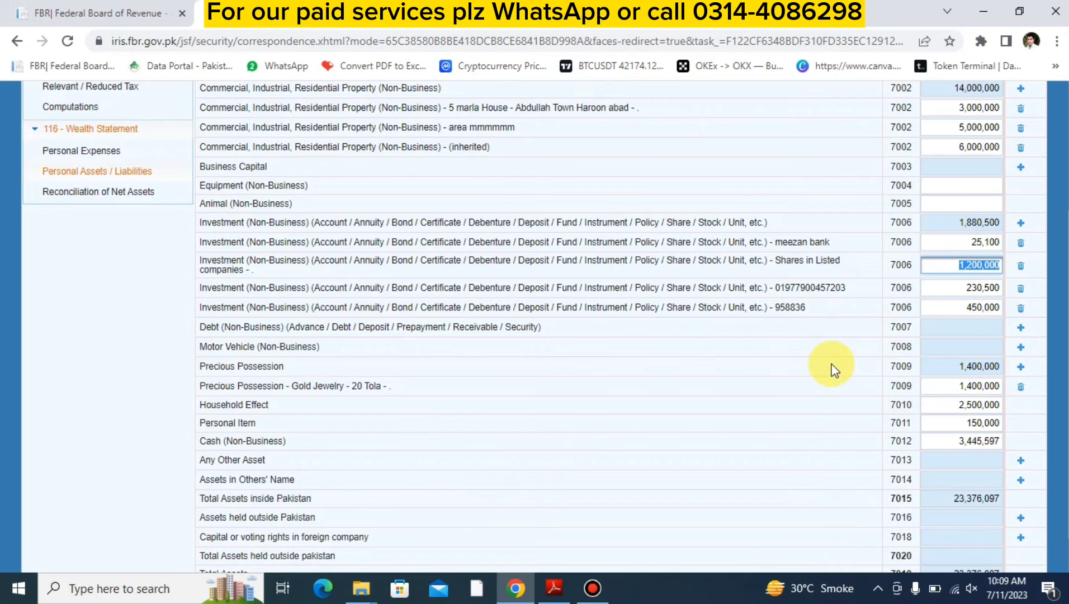
- Examine the cash, household effect and gold jewelry amounts among the personal assets
scroll(831, 369, "down", 1)
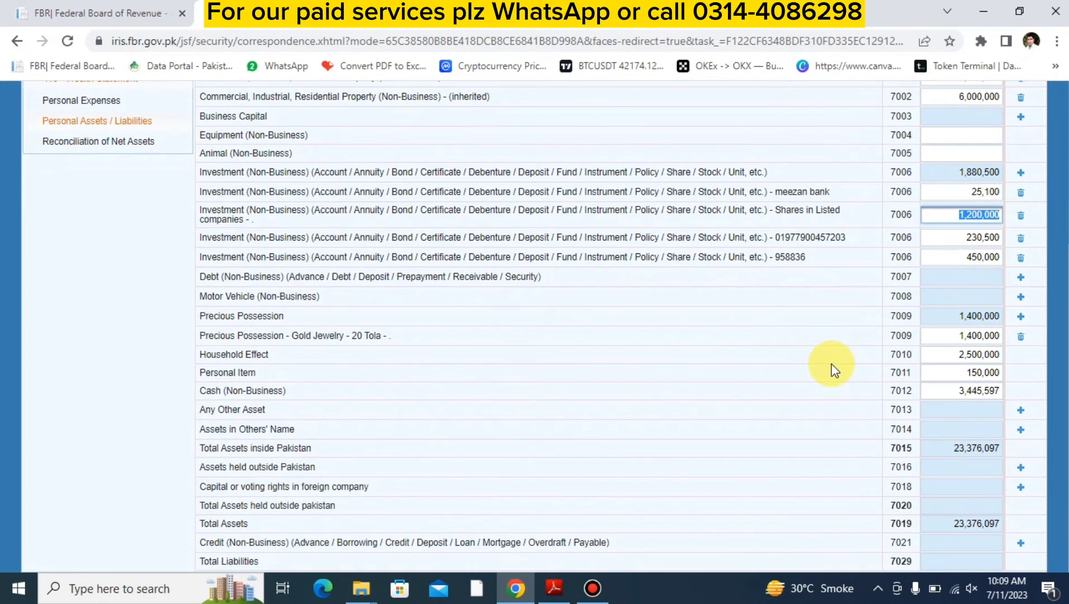
double_click(949, 391)
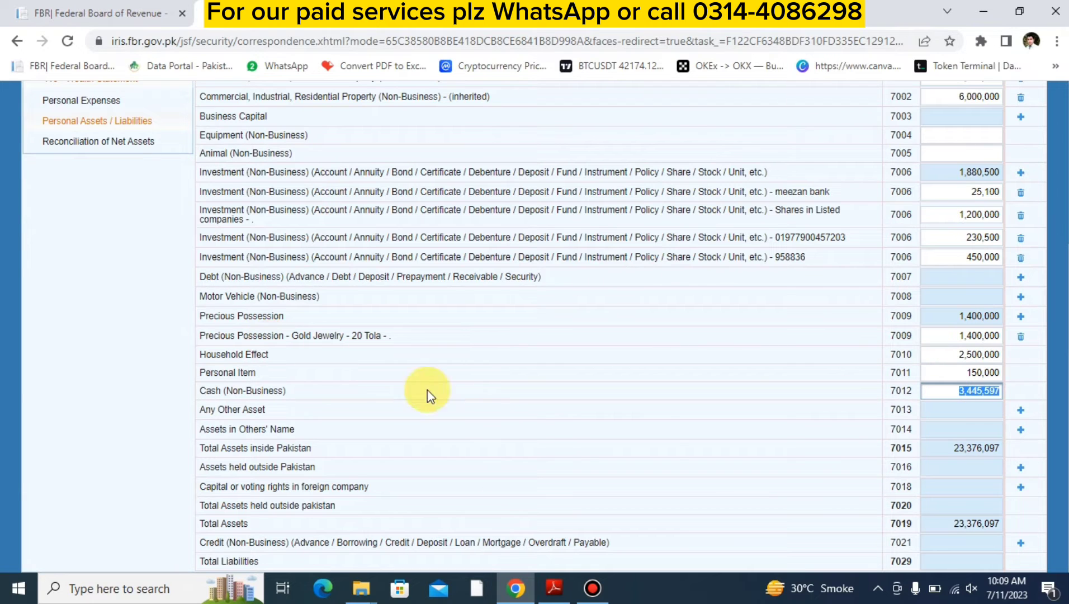
double_click(947, 353)
double_click(947, 336)
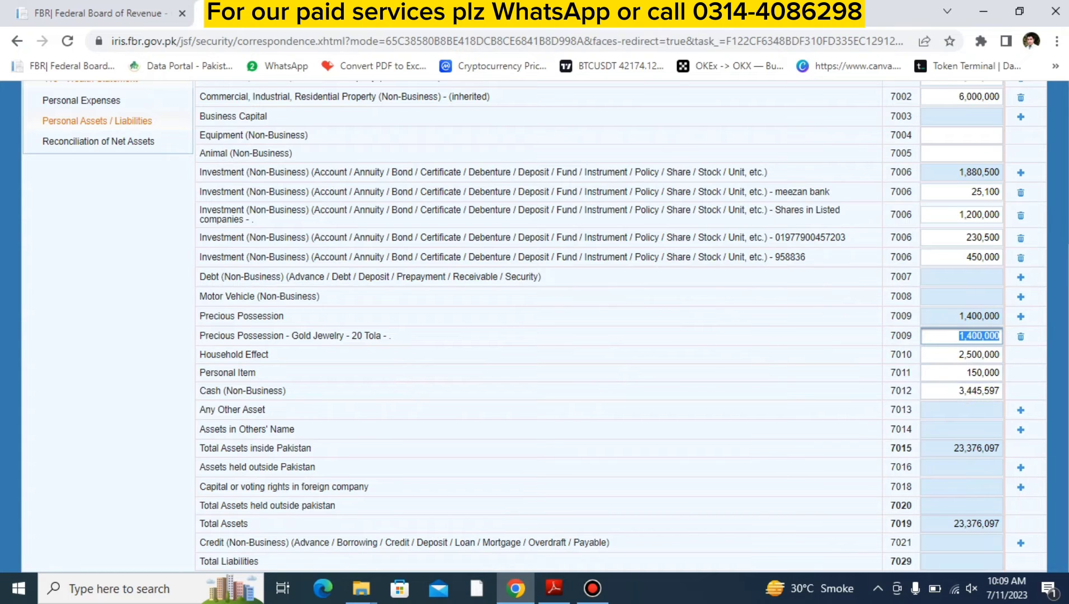
left_click(629, 7)
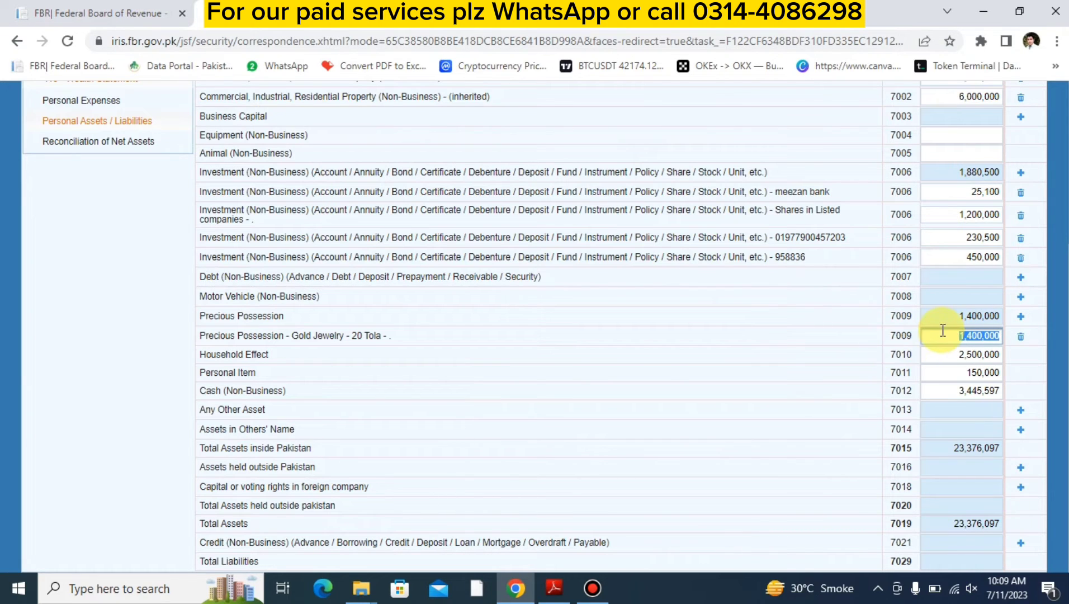
scroll(719, 324, "up", 5)
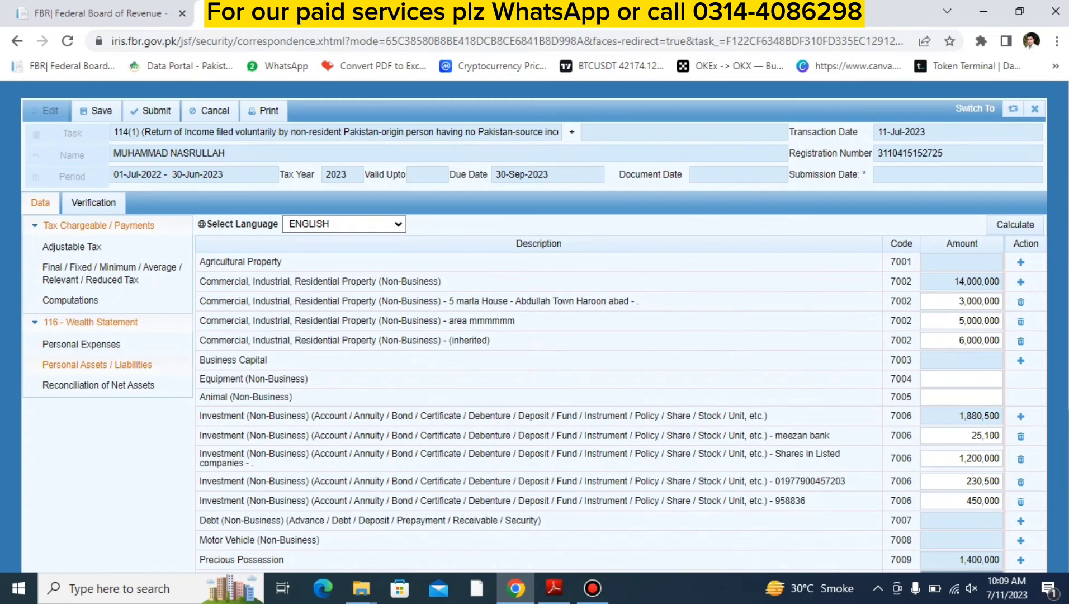
scroll(613, 313, "down", 5)
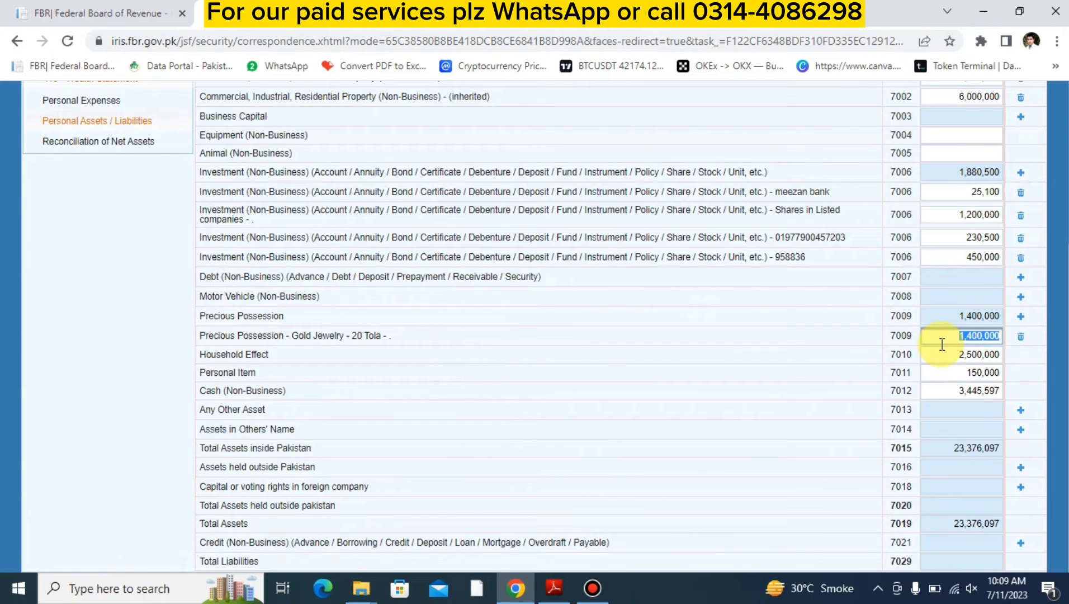
left_click(945, 391)
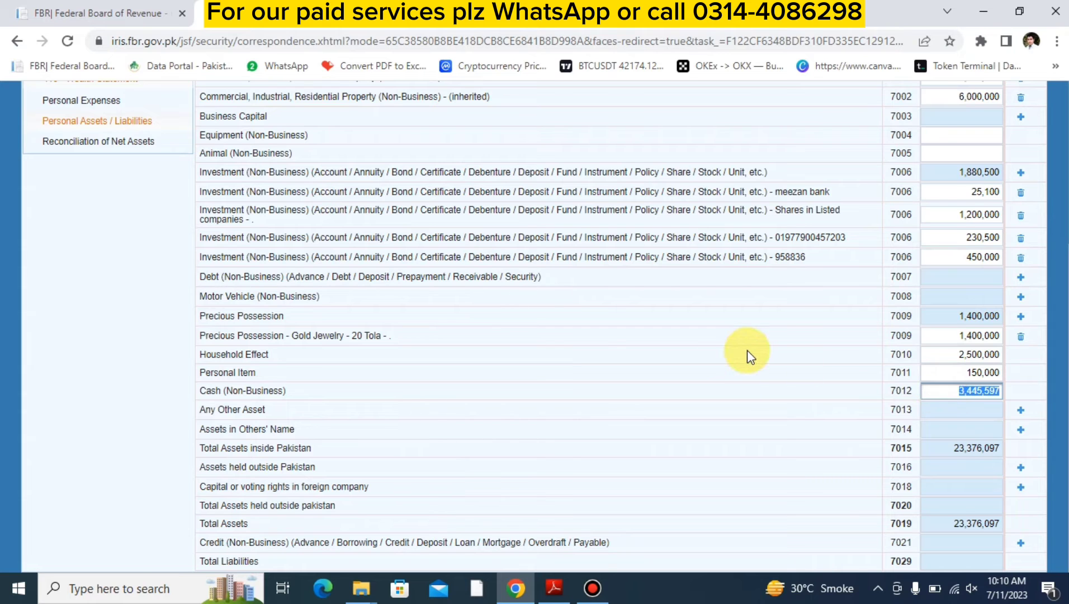
- Recalculate the reconciliation of net assets and check the Unreconciled Amount
scroll(151, 236, "up", 5)
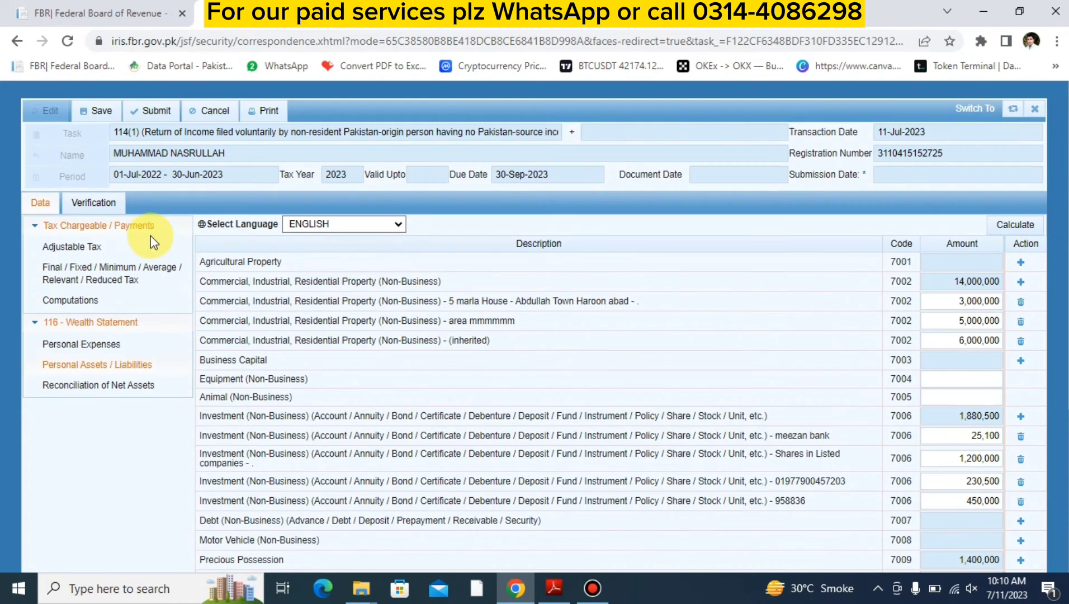
left_click(67, 387)
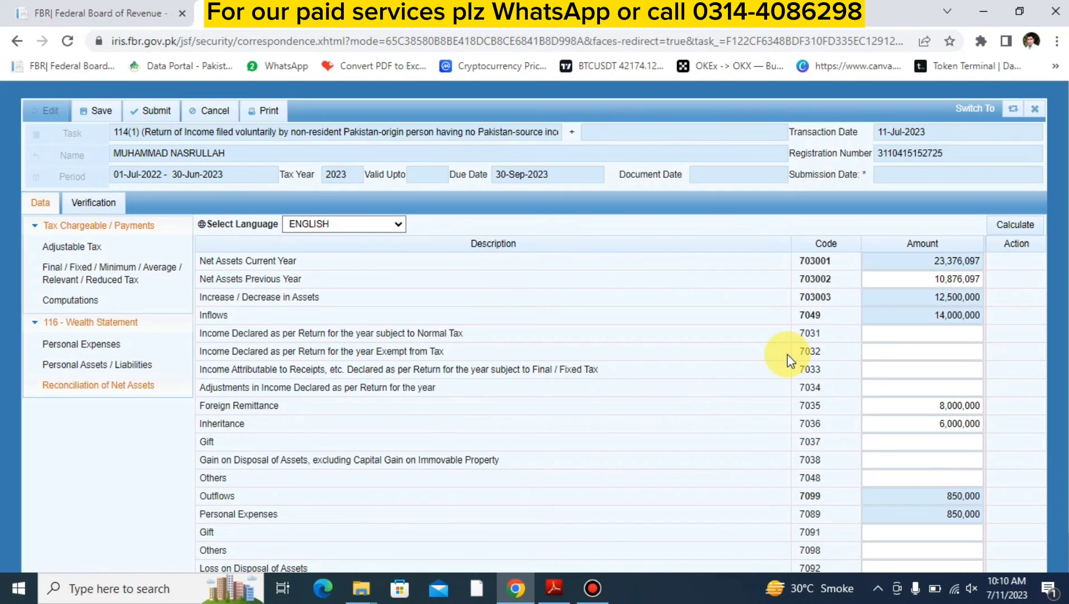
scroll(788, 354, "down", 1)
left_click(1019, 185)
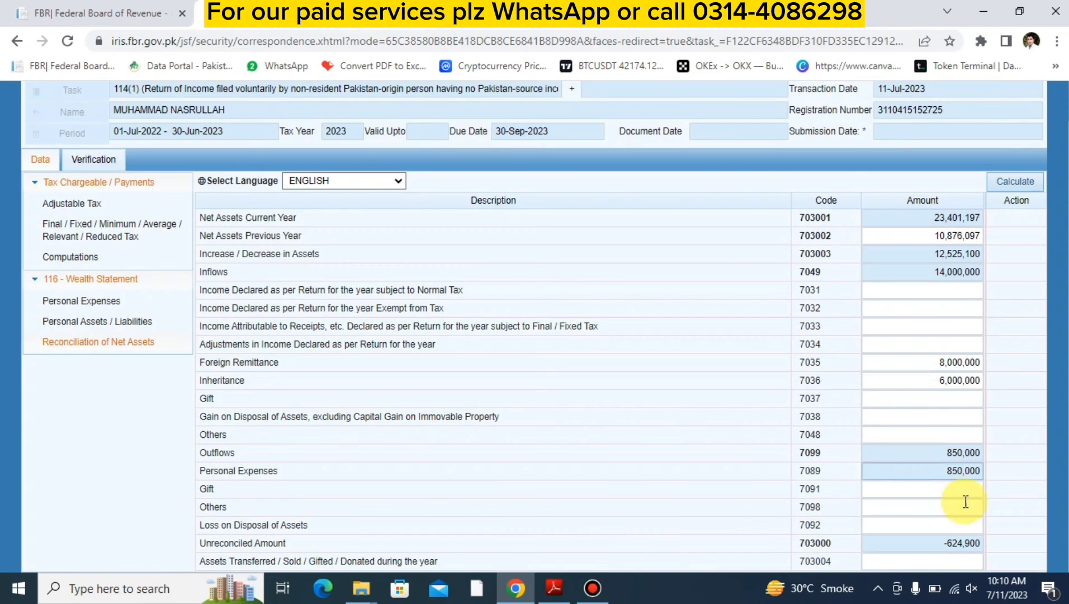
left_click(937, 543)
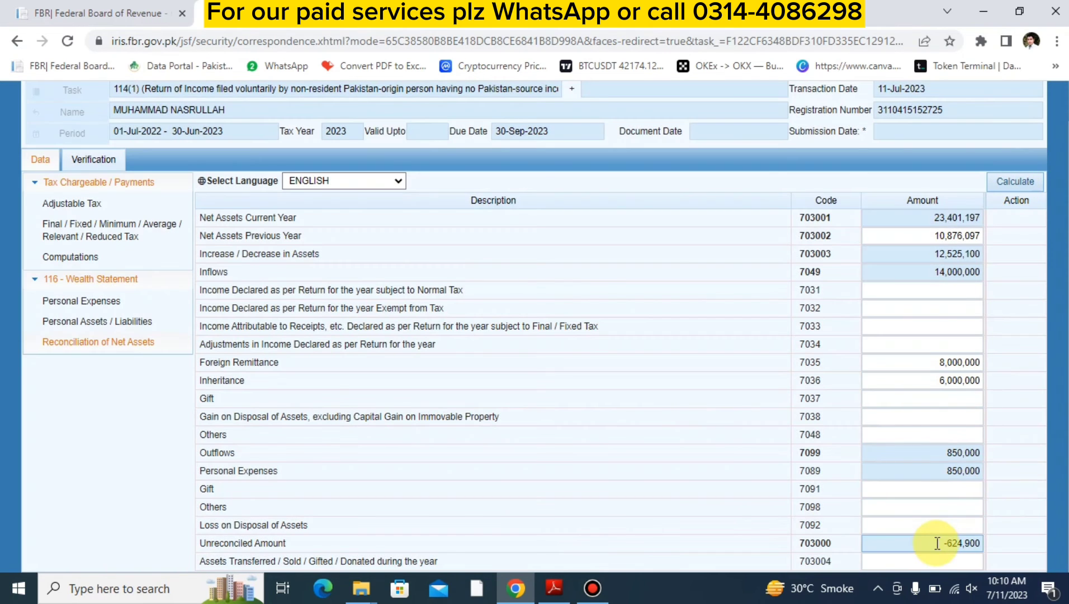
double_click(928, 545)
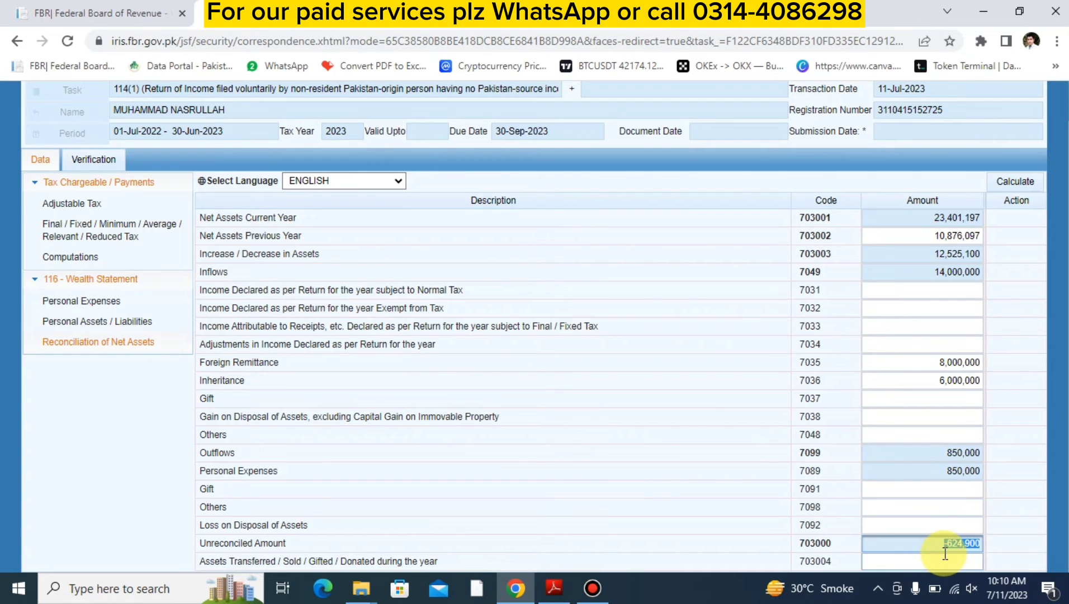
left_click(899, 523)
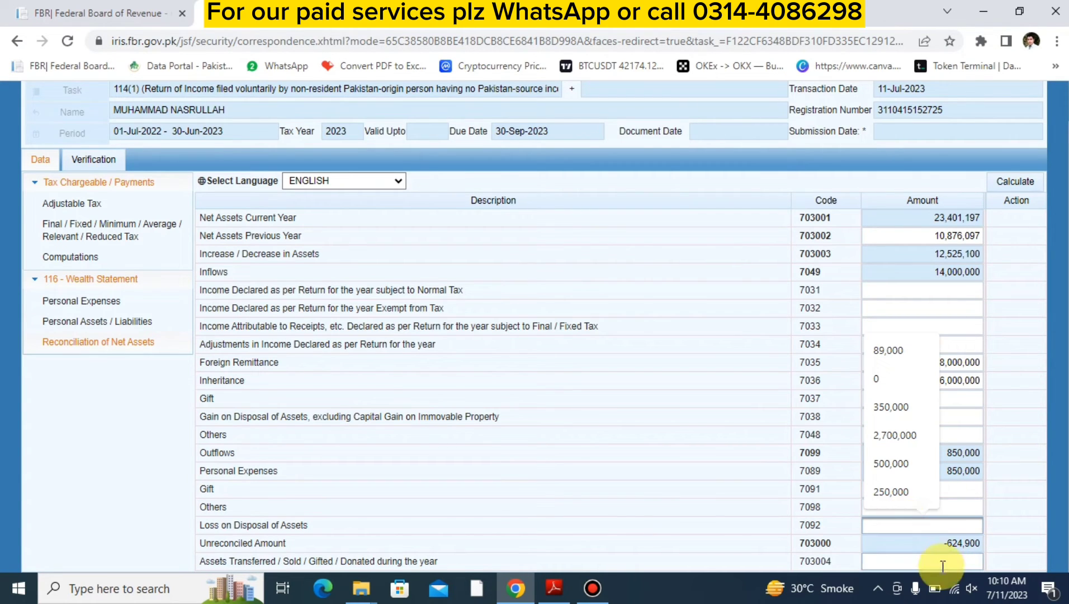
double_click(942, 546)
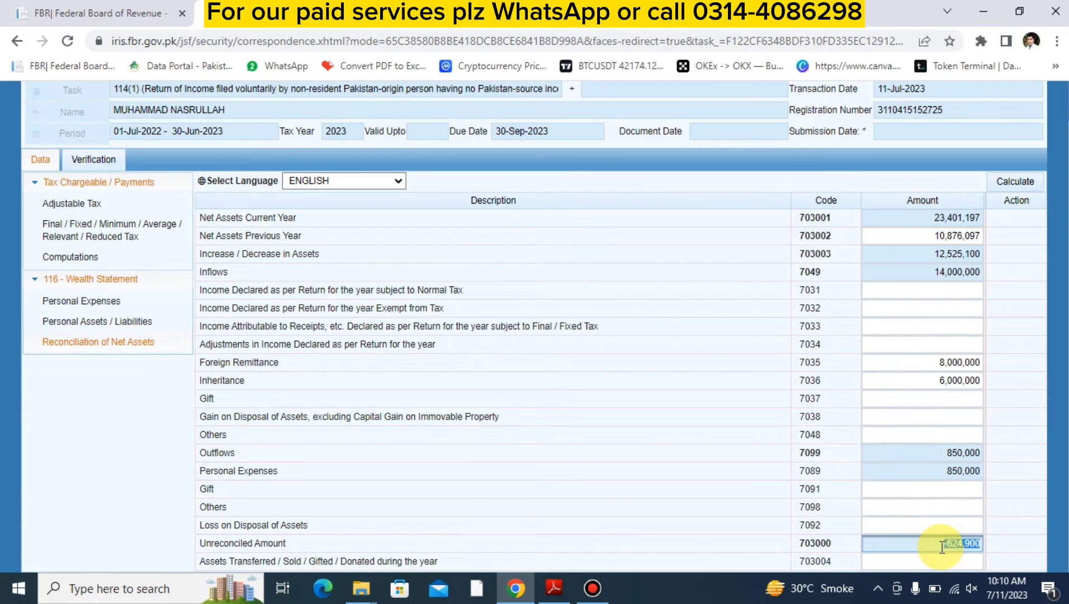
- Clear the Cash (Non-Business) amount in the personal assets and recalculate the wealth statement
double_click(889, 237)
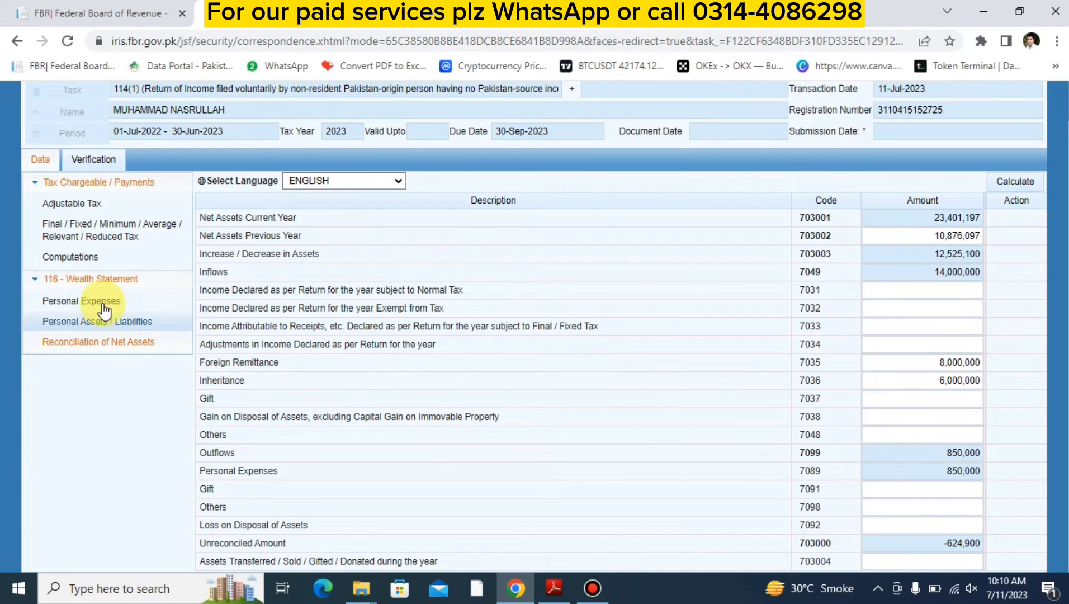
left_click(111, 328)
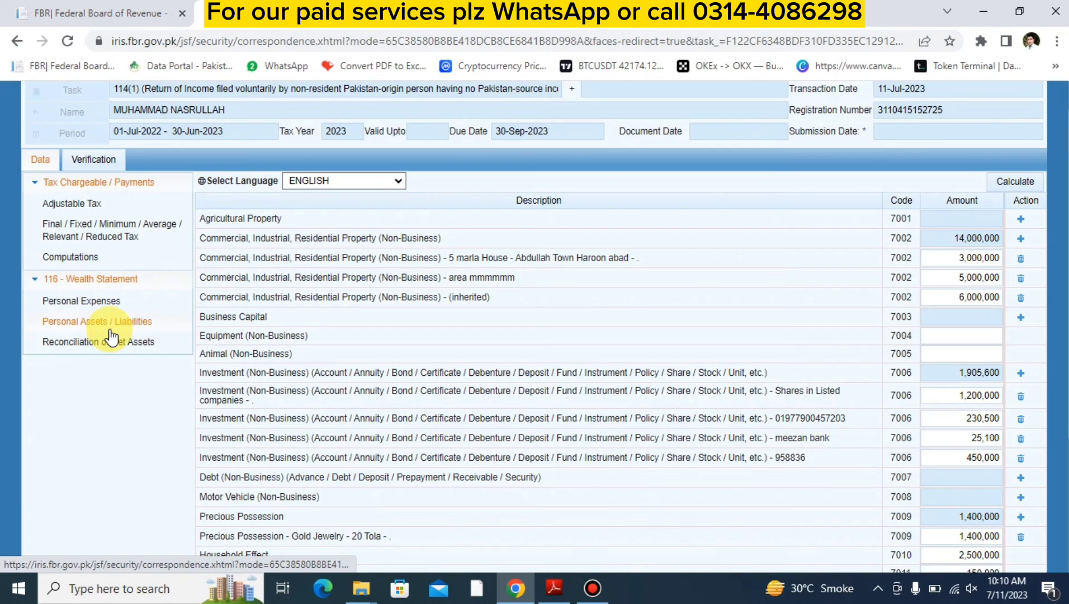
scroll(669, 392, "down", 3)
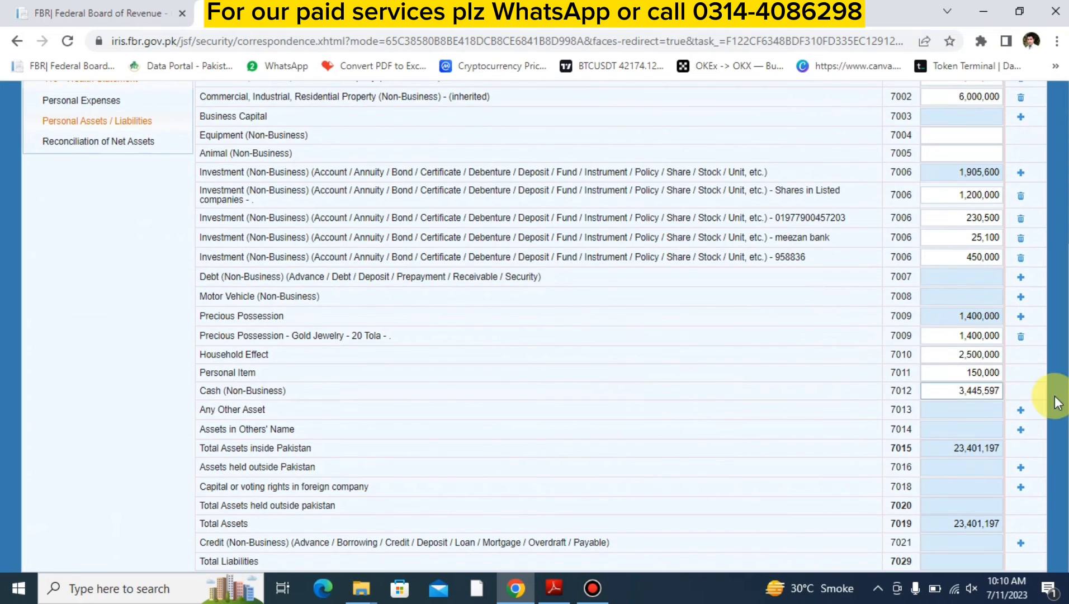
left_click(949, 390)
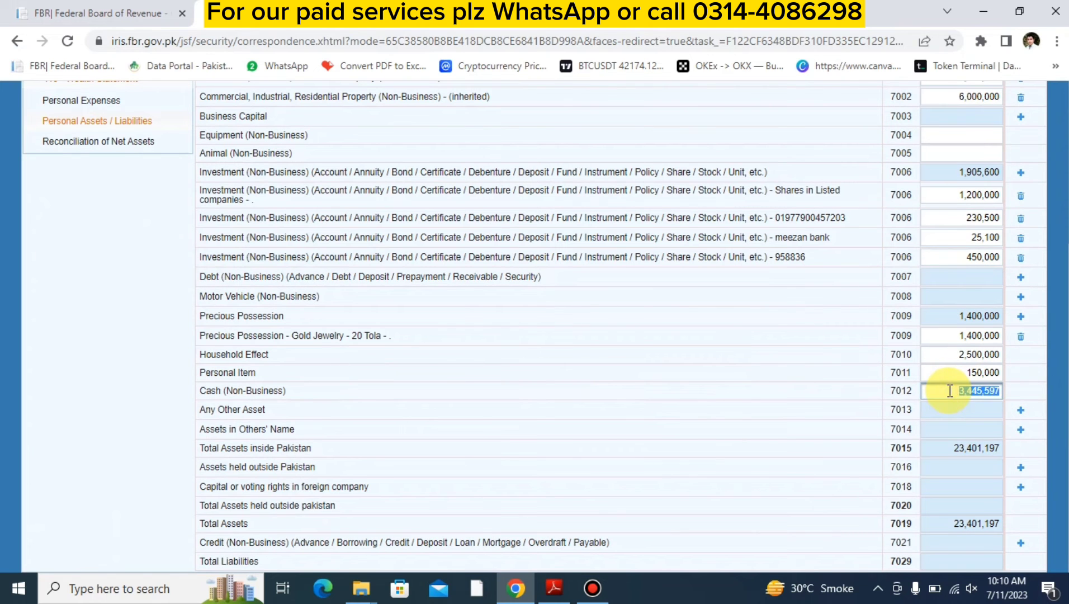
key("BackSpace")
scroll(949, 390, "up", 4)
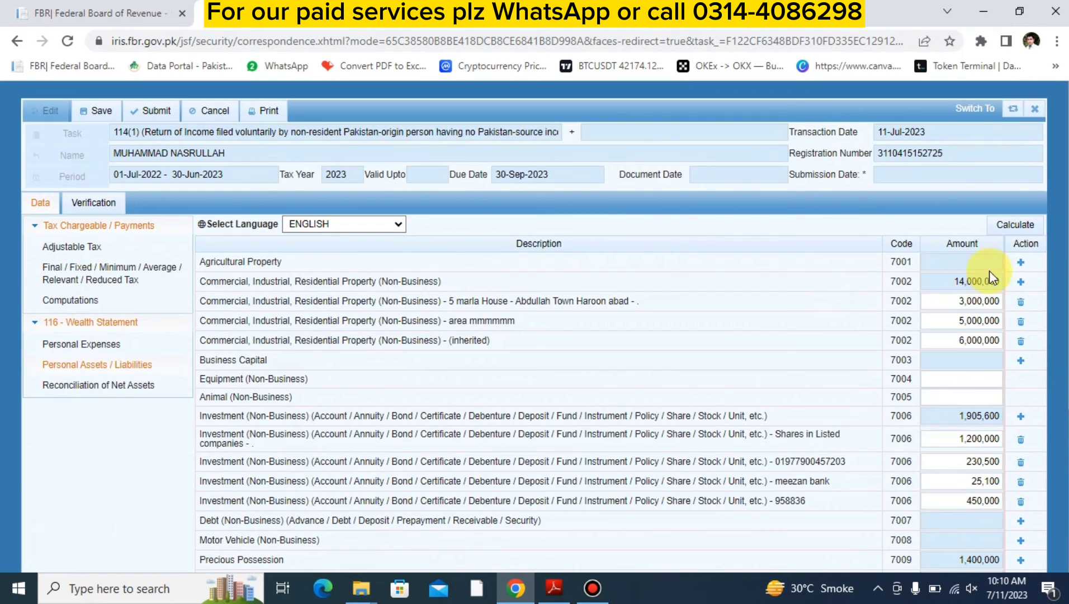
left_click(1000, 226)
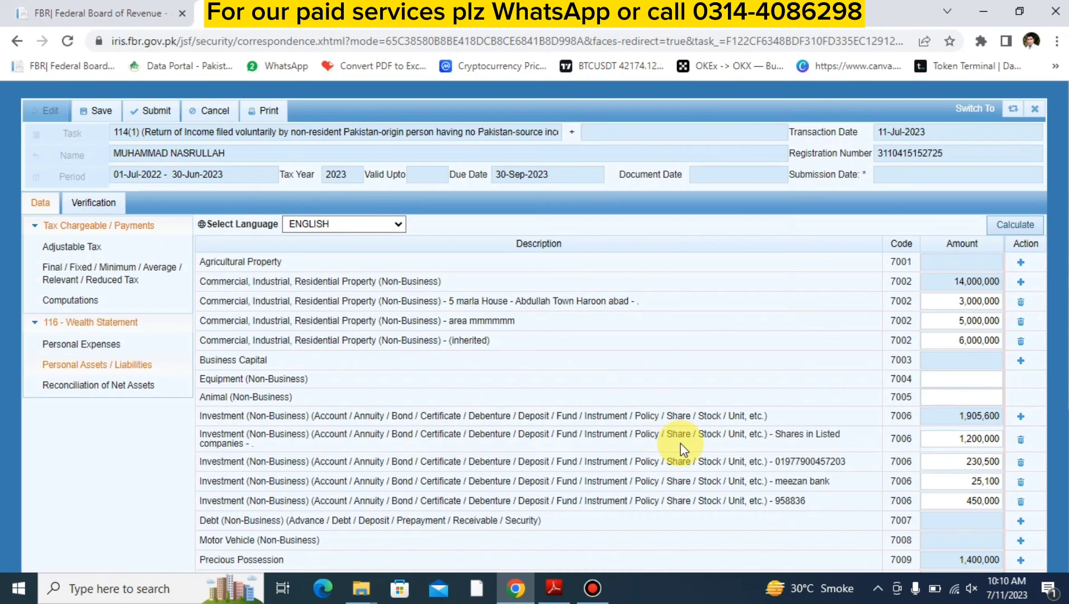
- Copy the Unreconciled Amount from the reconciliation of net assets
left_click(87, 385)
scroll(681, 436, "down", 3)
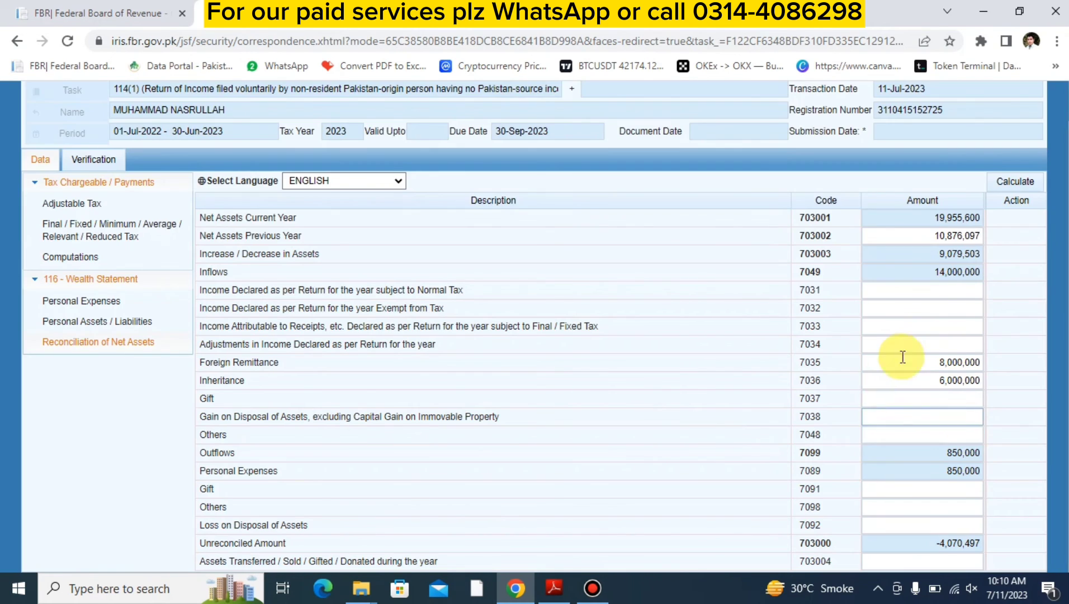
double_click(930, 545)
key("ctrl+c")
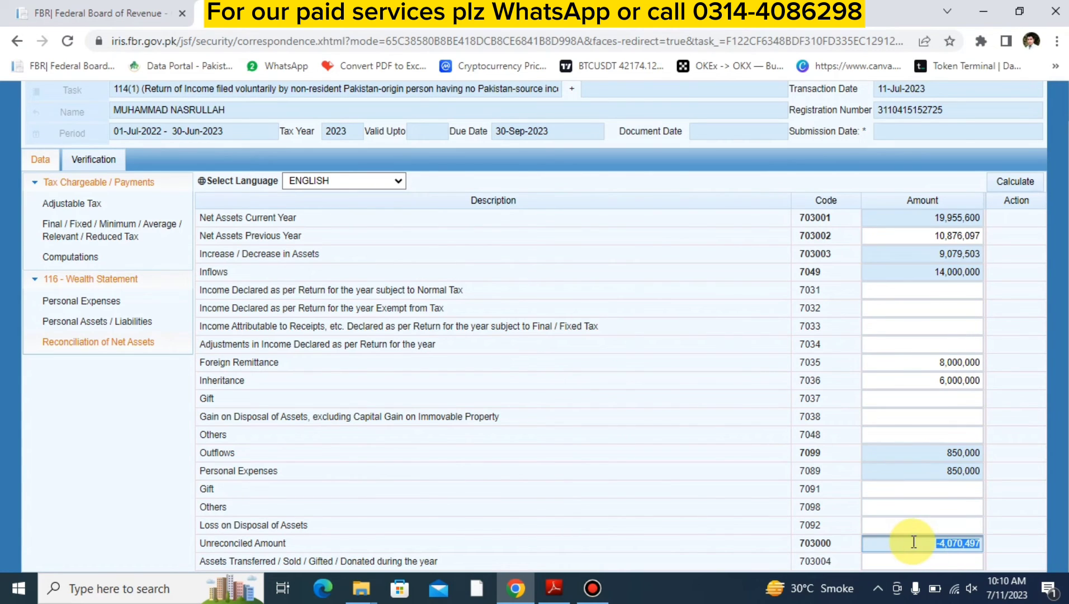
- Set the Cash (Non-Business) amount in the personal assets to 4,070,497 and recalculate
left_click(132, 321)
scroll(954, 511, "down", 3)
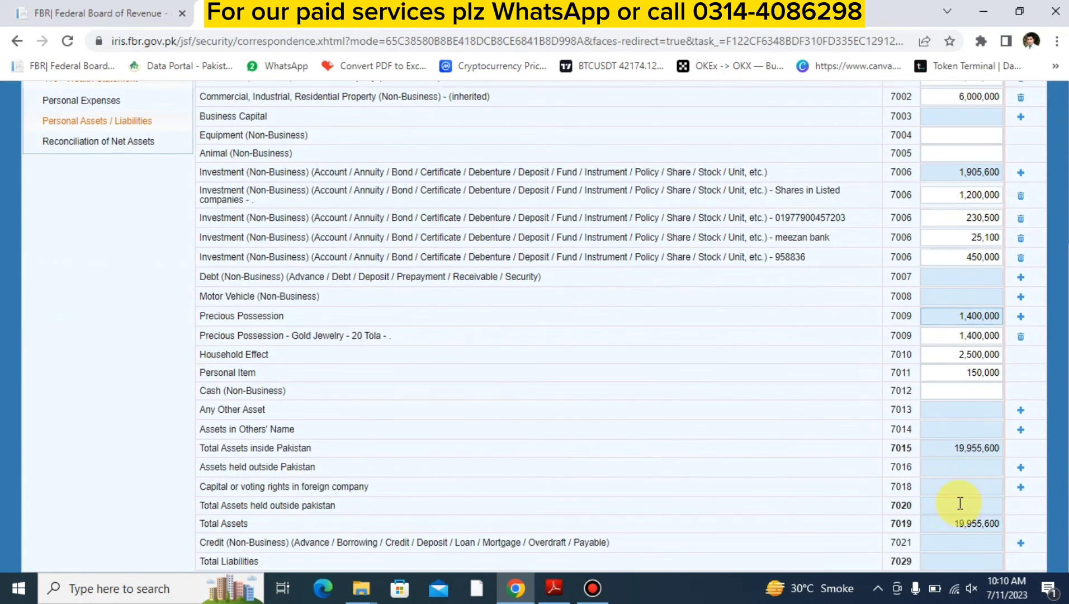
left_click(939, 390)
key("ctrl+v")
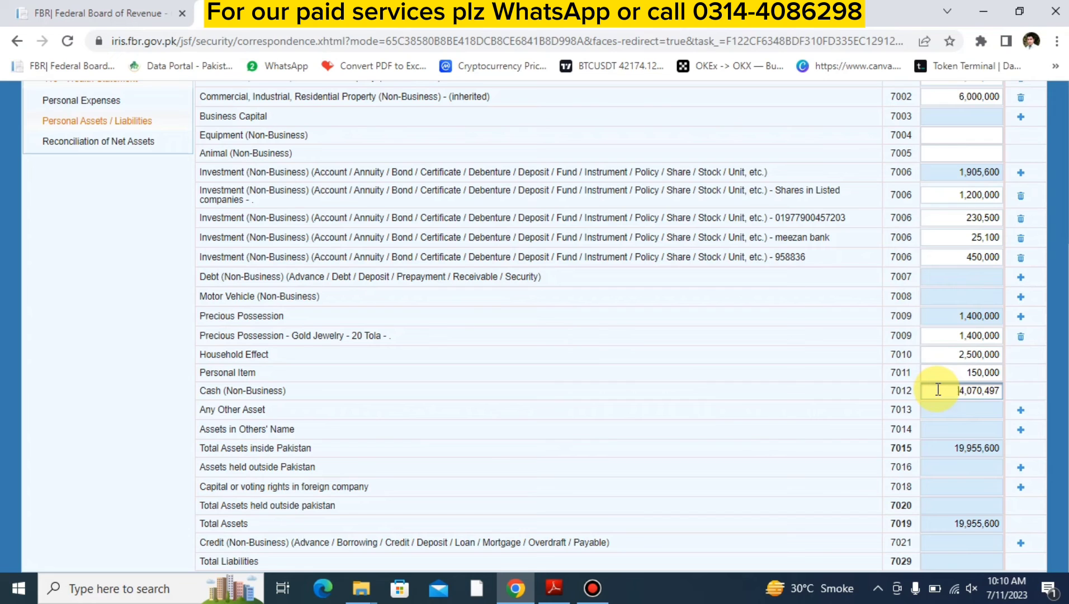
scroll(869, 218, "up", 4)
left_click(1006, 224)
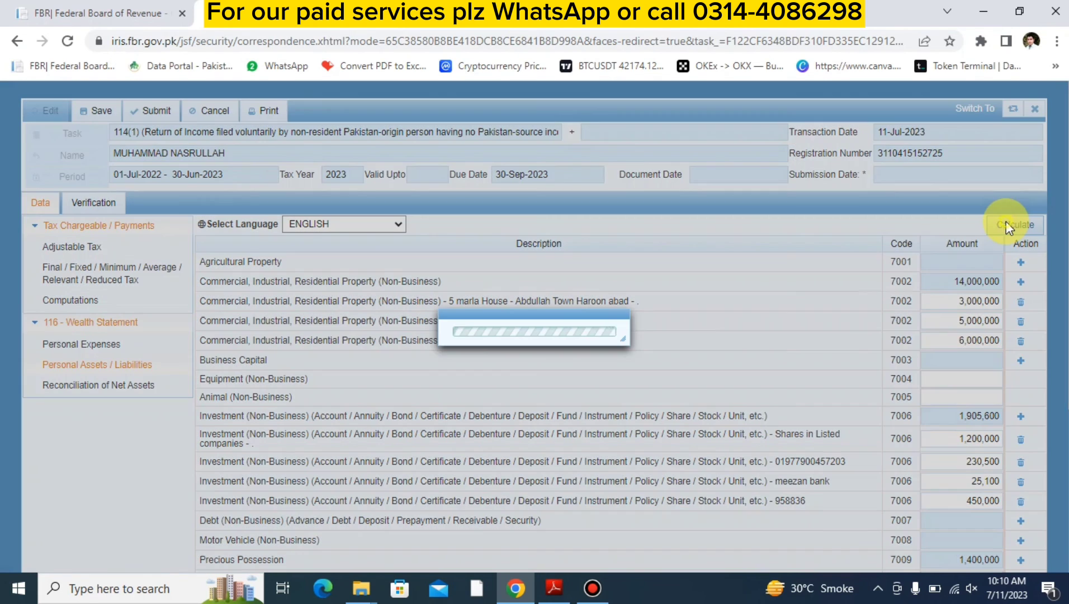
- Check the Unreconciled Amount in the reconciliation and the Other Personal / Household Expenses amount in the personal expenses
scroll(771, 387, "down", 4)
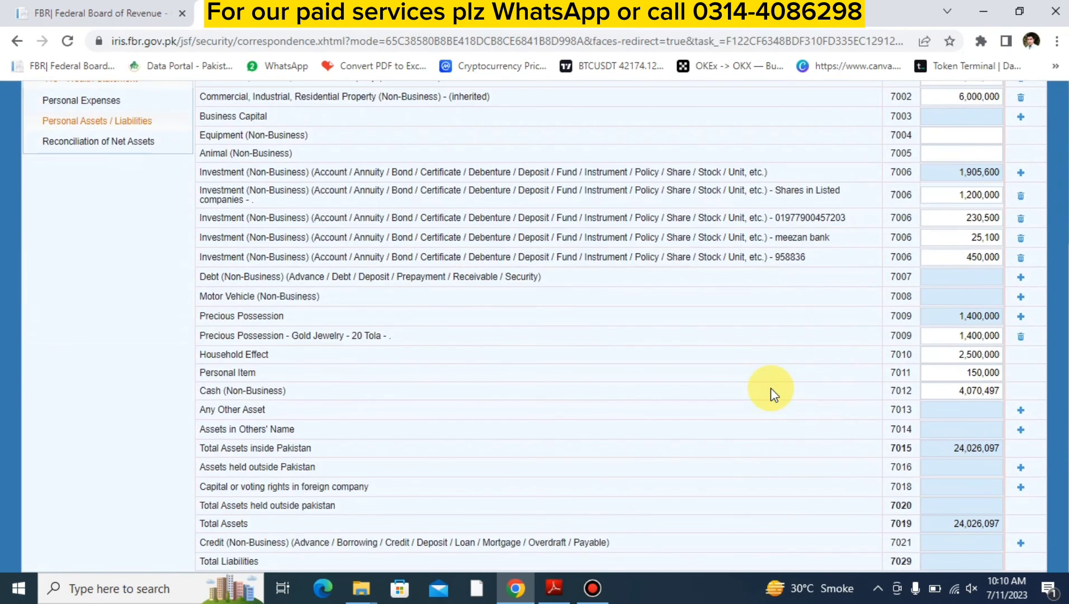
left_click(115, 142)
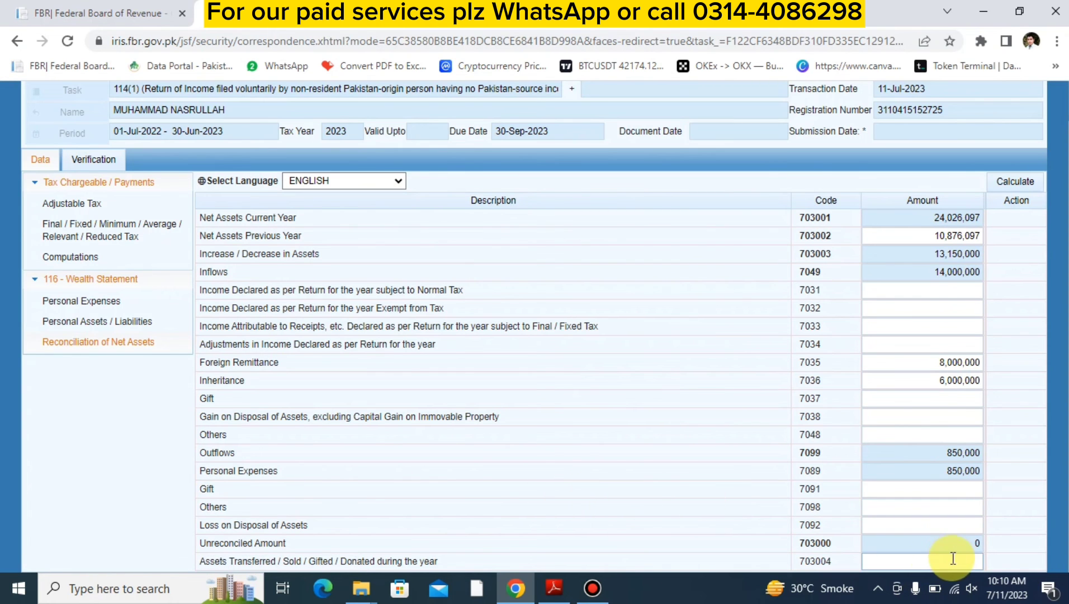
left_click(906, 541)
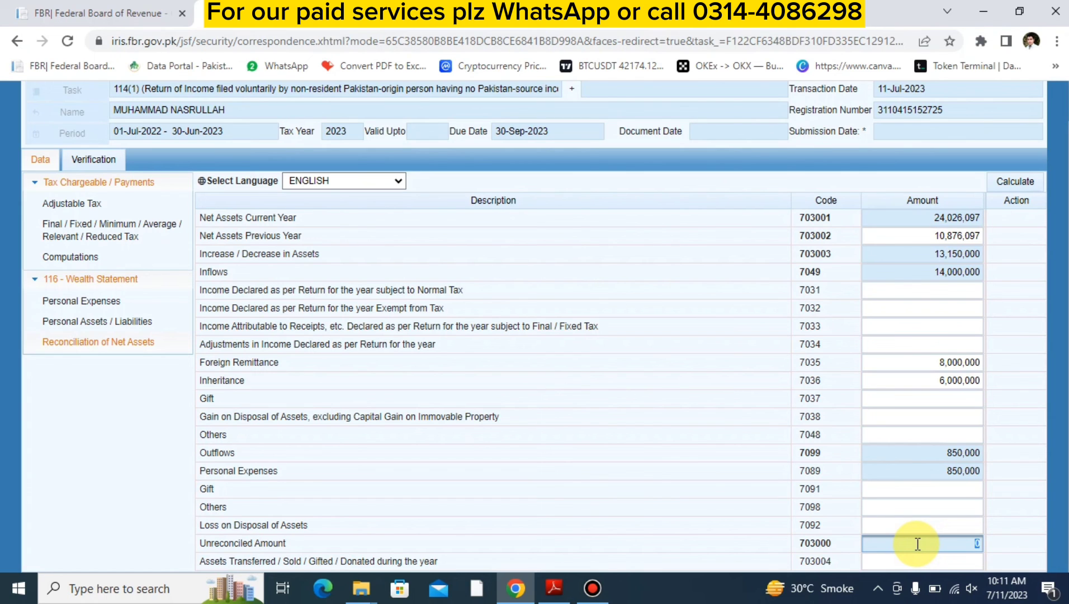
left_click(115, 301)
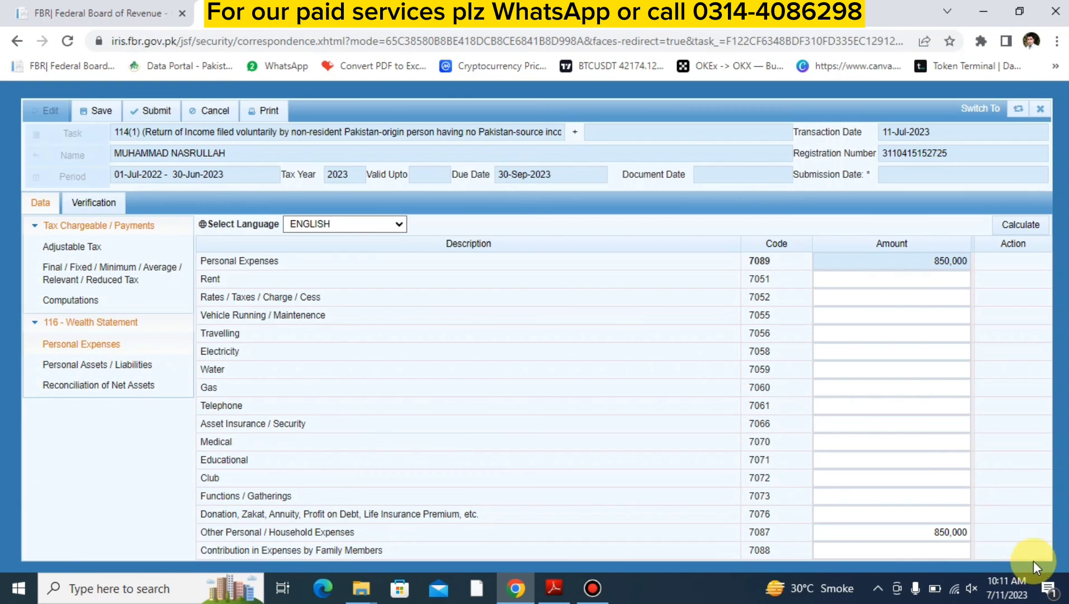
left_click(909, 533)
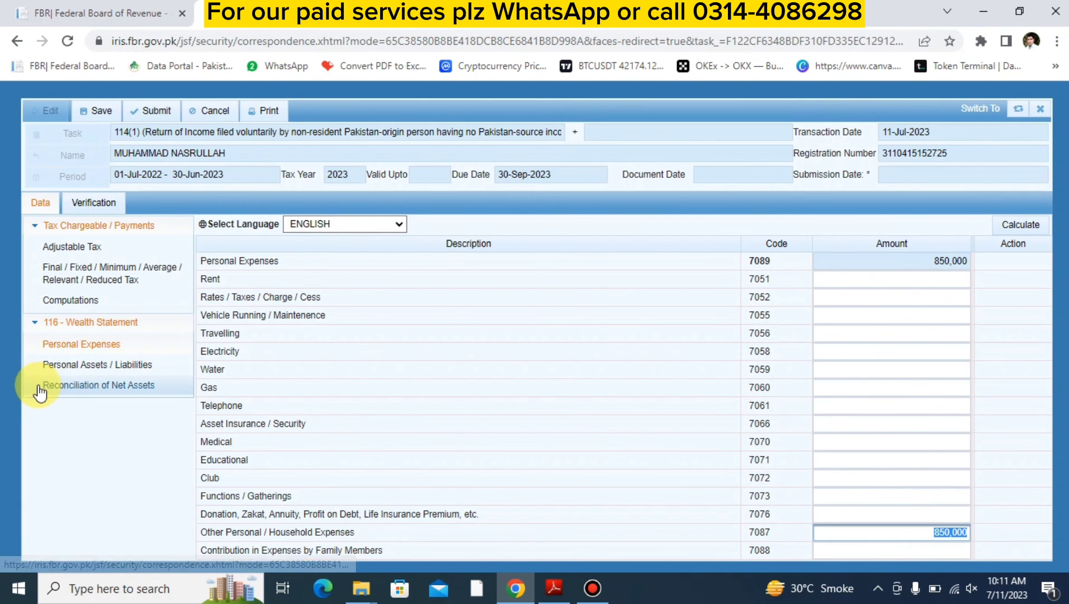
- Review the reconciliation of net assets once more and open the return's verification declaration
left_click(75, 386)
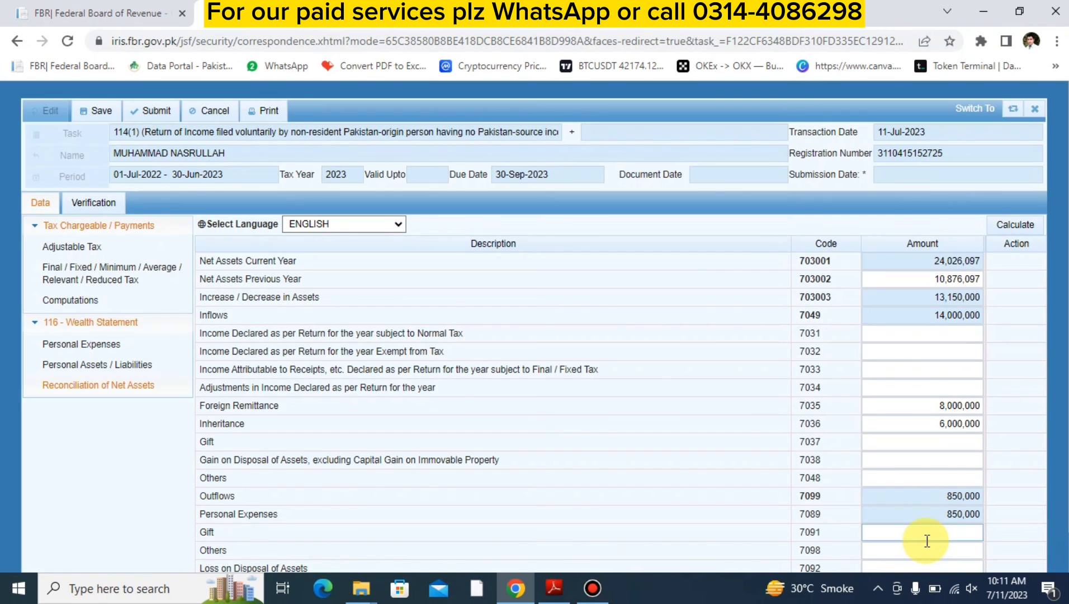
scroll(928, 540, "down", 1)
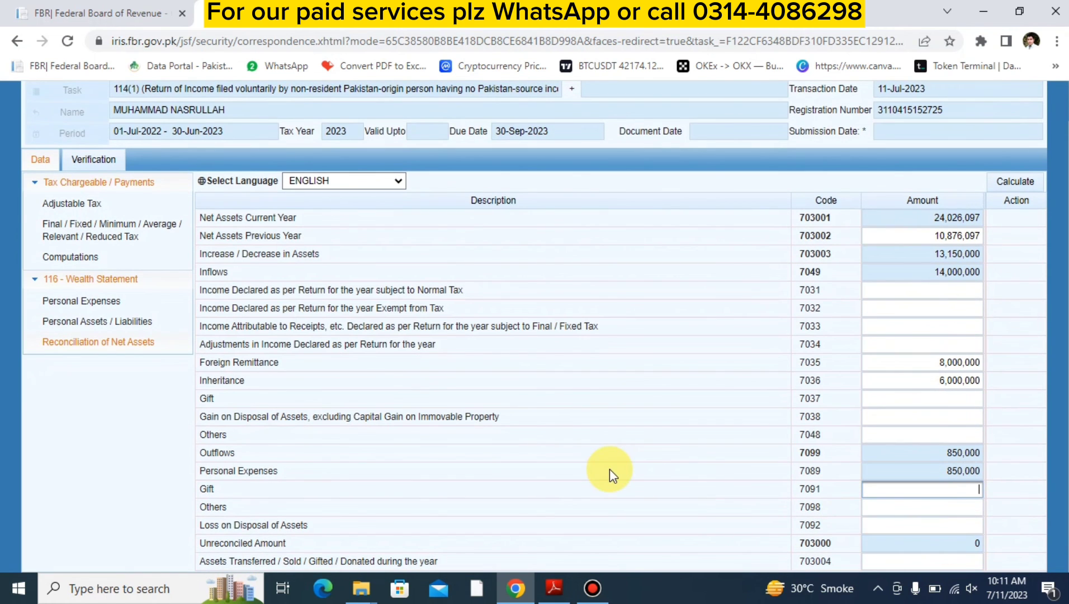
scroll(610, 470, "up", 1)
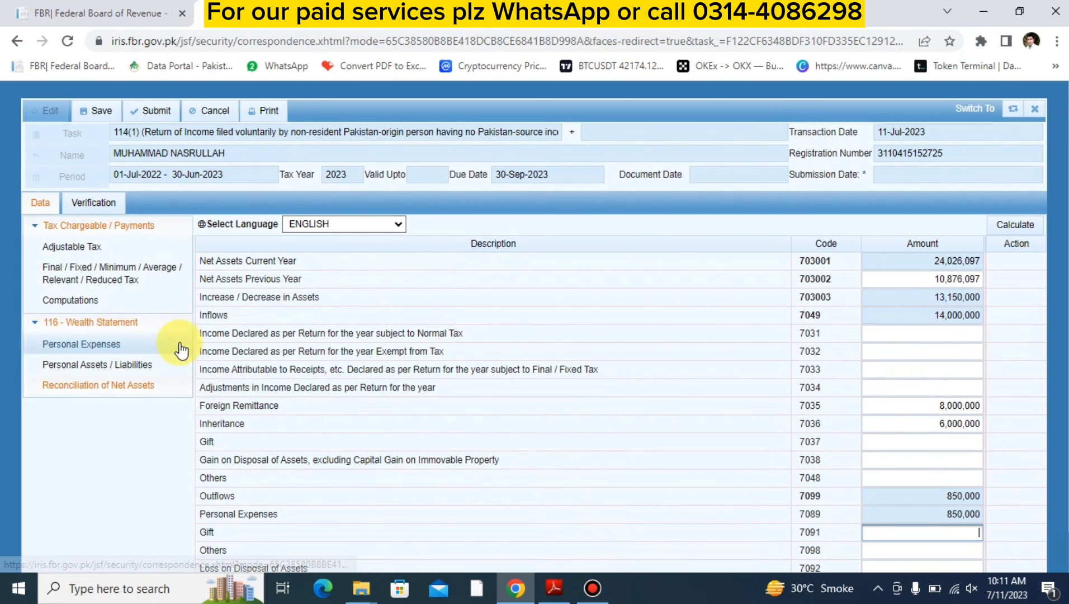
left_click(93, 206)
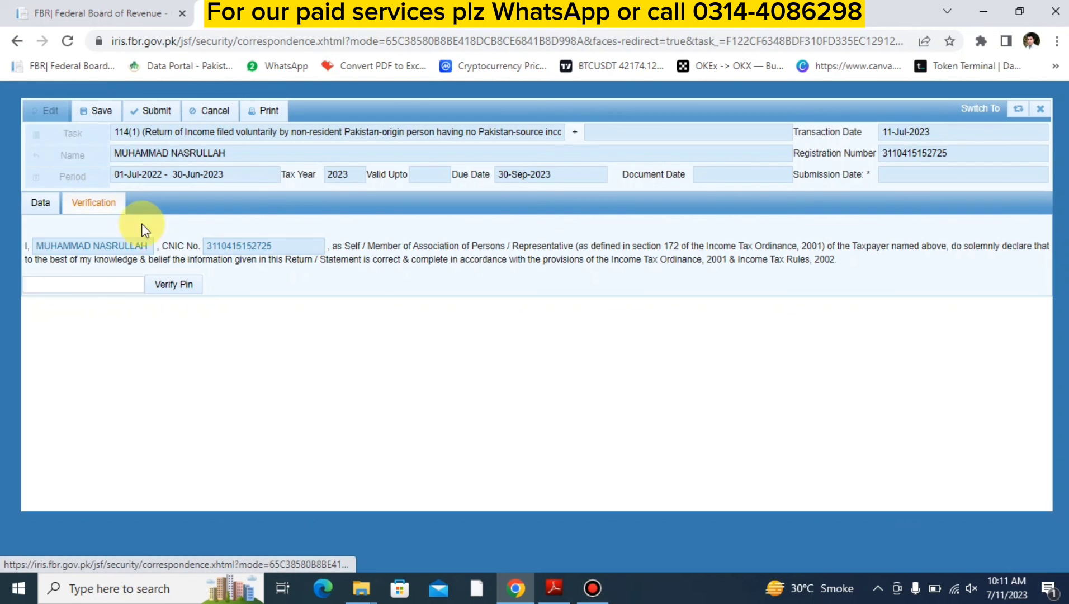